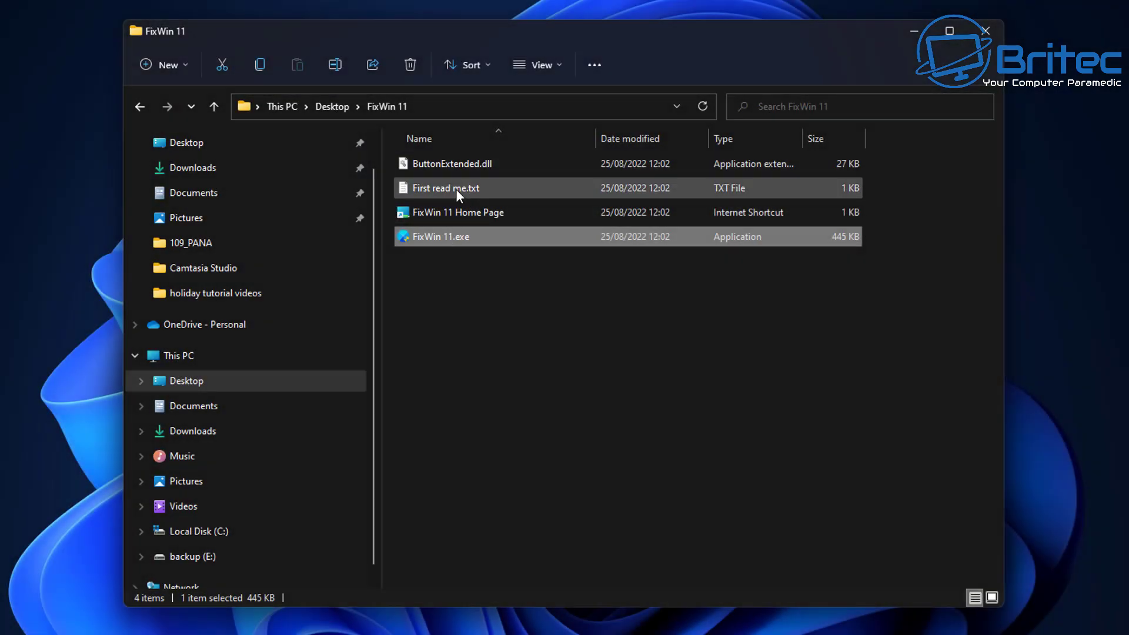
- Launch FixWin 11.exe and expand the SmartScreen warning to show its unknown publisher
double_click(452, 235)
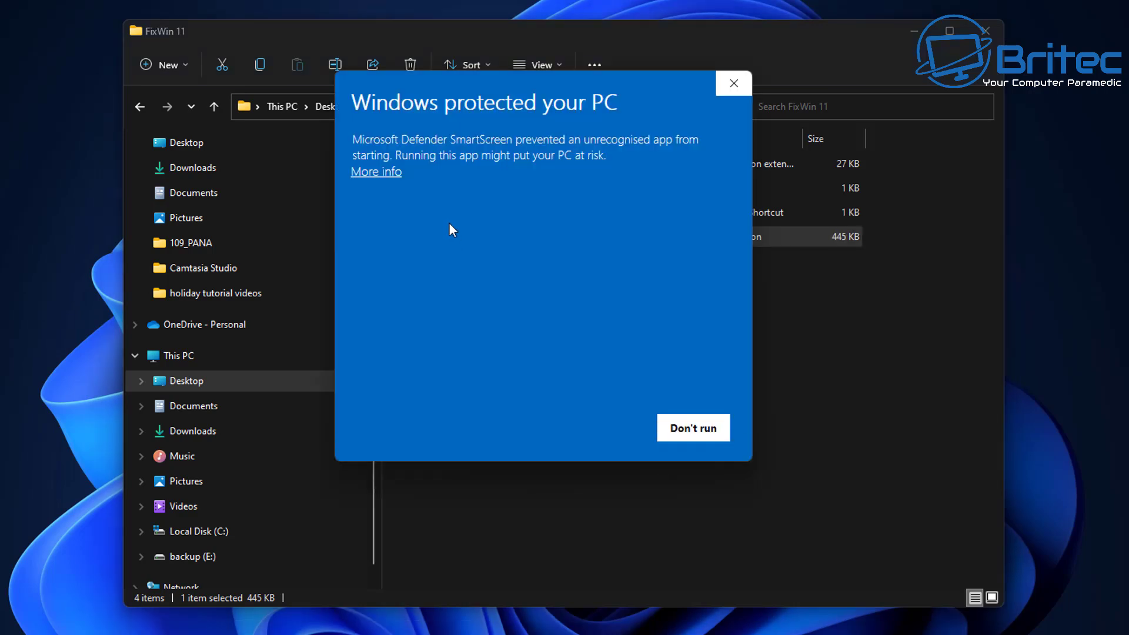
click(376, 172)
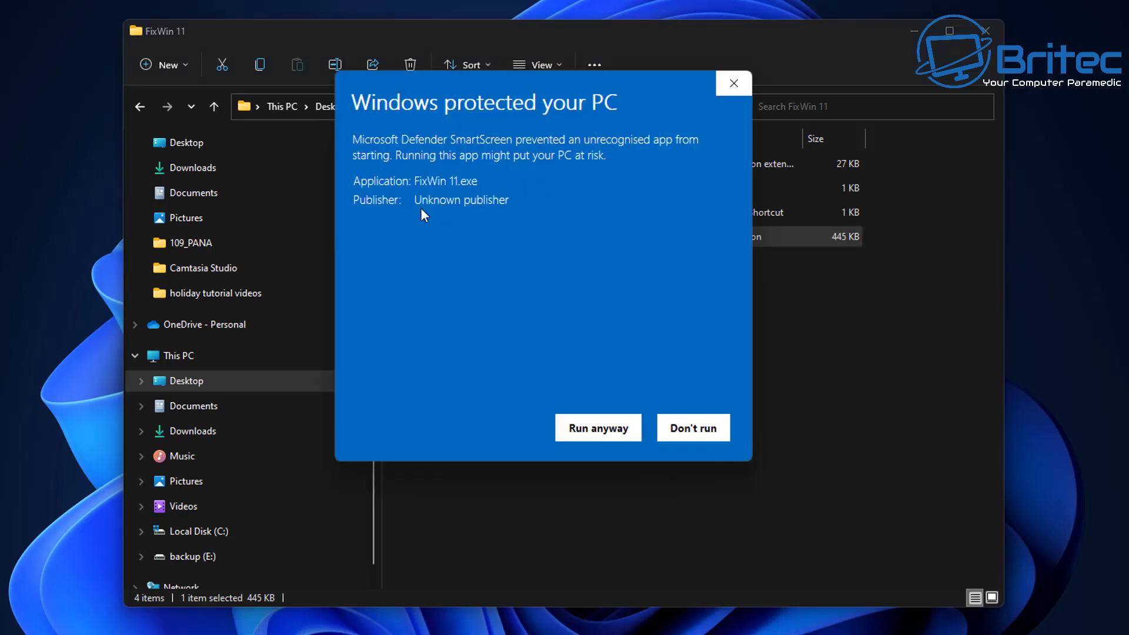
- Let the unrecognised FixWin 11 app run anyway, bringing up its Welcome page
click(601, 427)
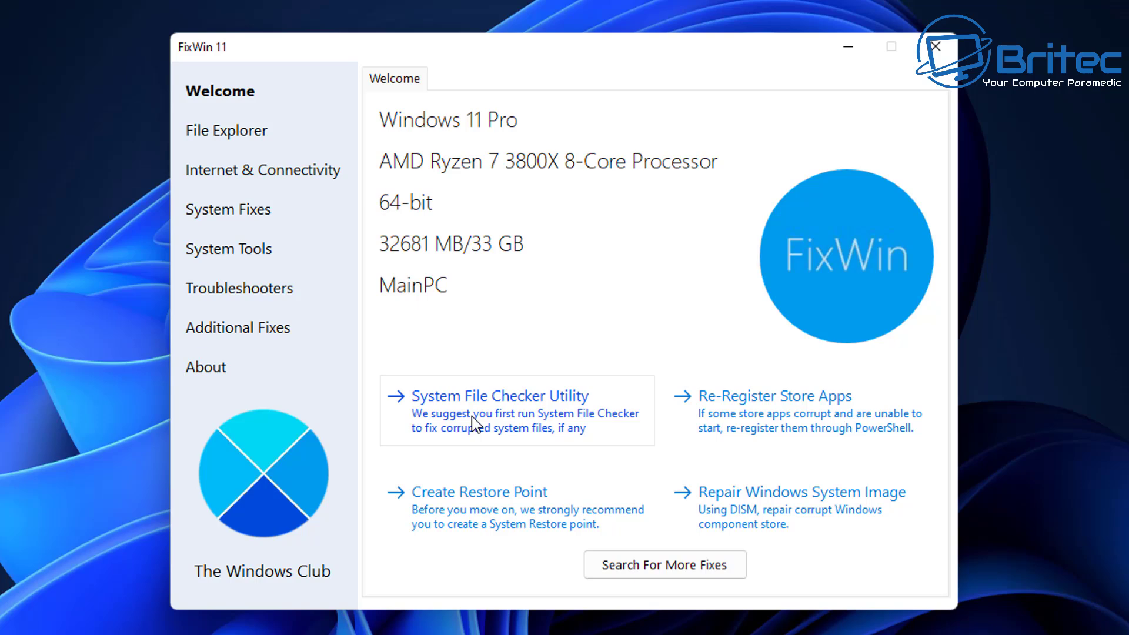
- Start a System File Checker scan, dismiss its notice, then centre and close the scan console
click(471, 416)
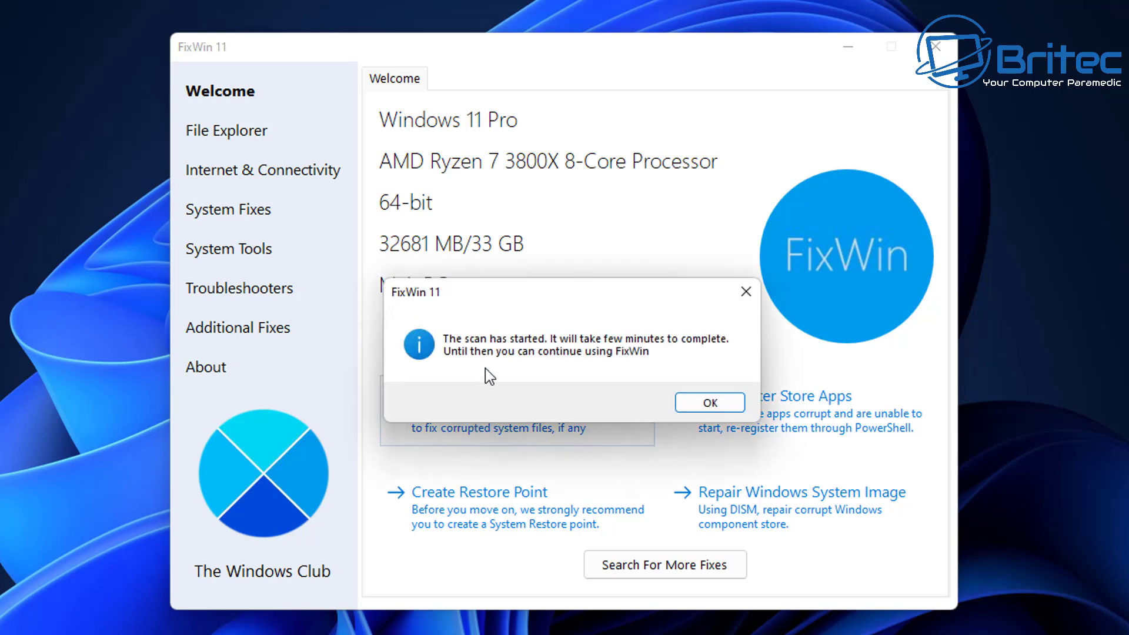
click(714, 404)
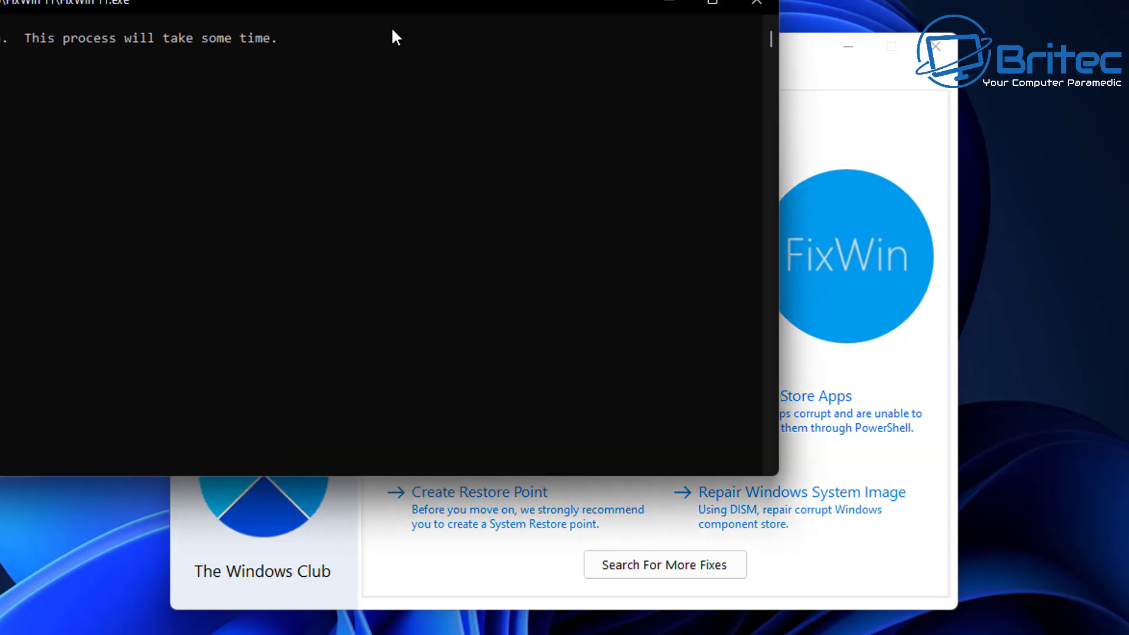
drag(390, 27, 569, 70)
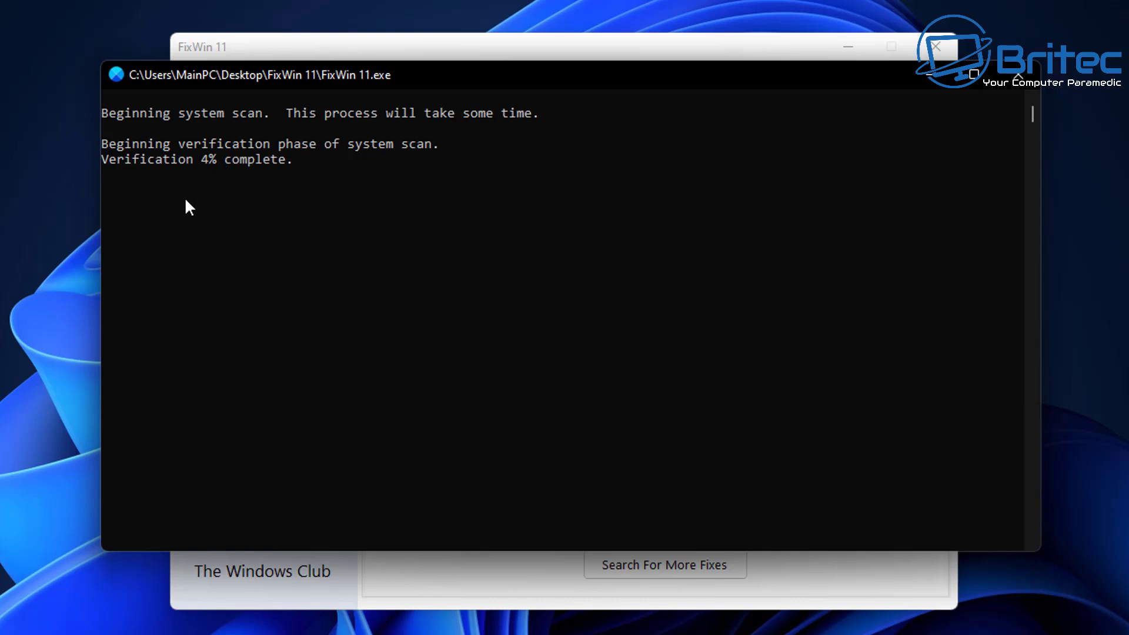
click(1027, 80)
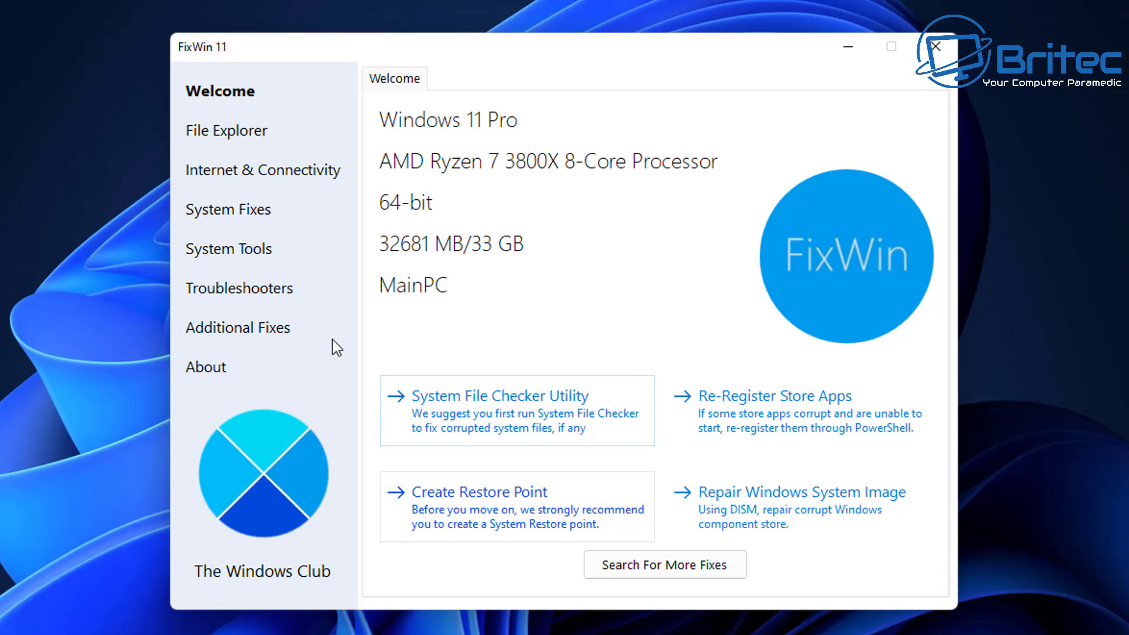
- Show the File Explorer fixes for Recycle Bin, thumbnails and Explorer startup problems
click(237, 138)
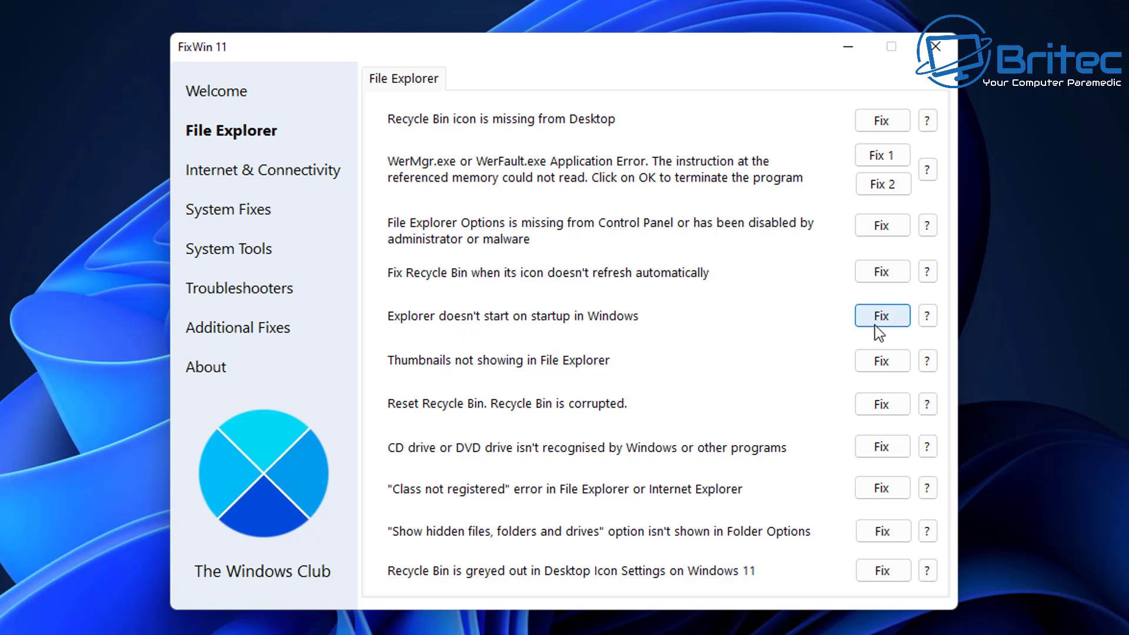
- Show the Internet & Connectivity fixes, including DNS cache, Winsock and Firewall resets
click(257, 185)
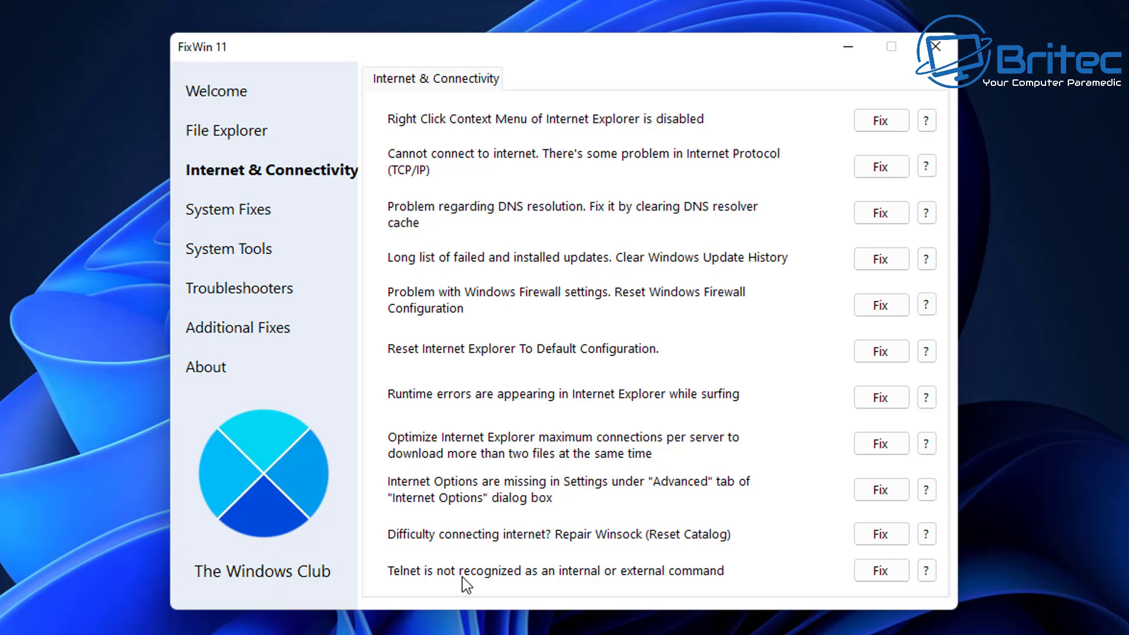
click(255, 211)
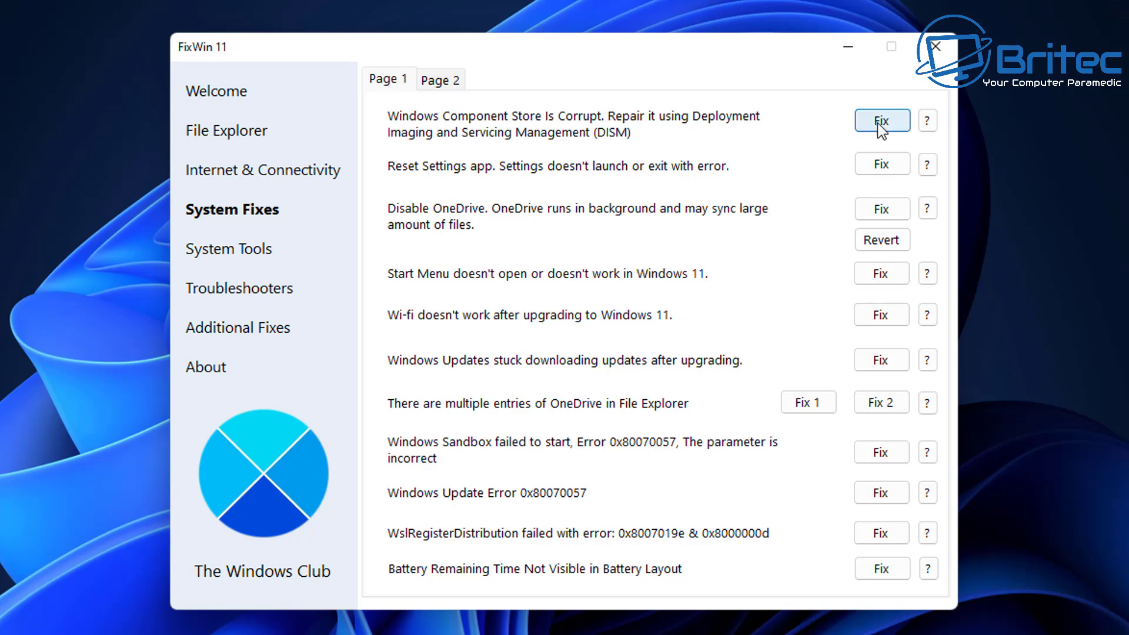
click(930, 120)
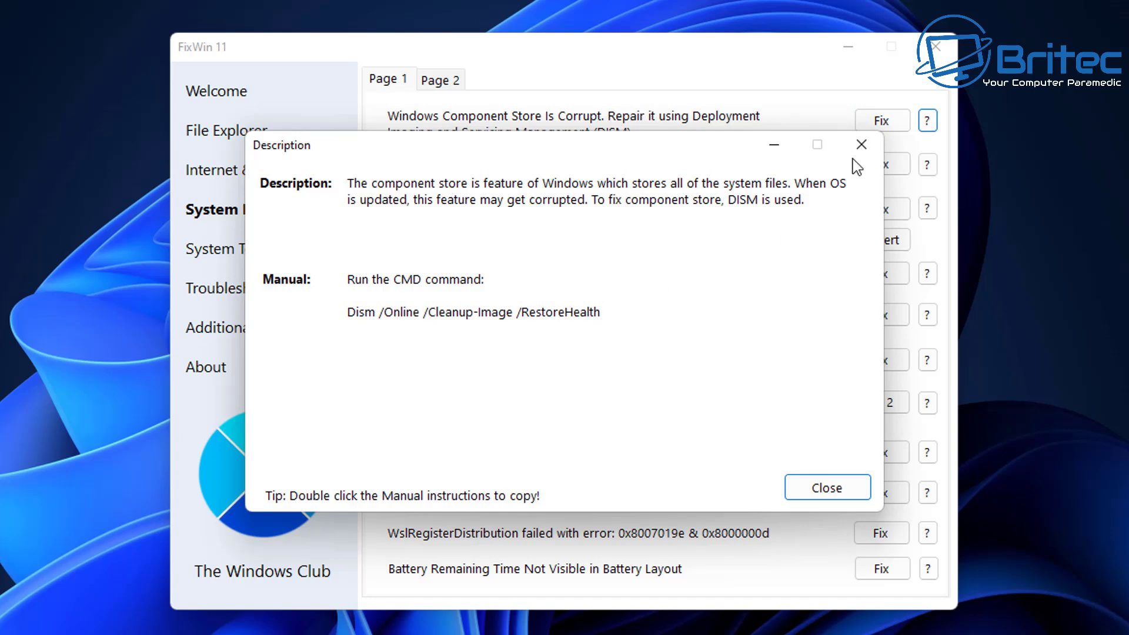
click(861, 145)
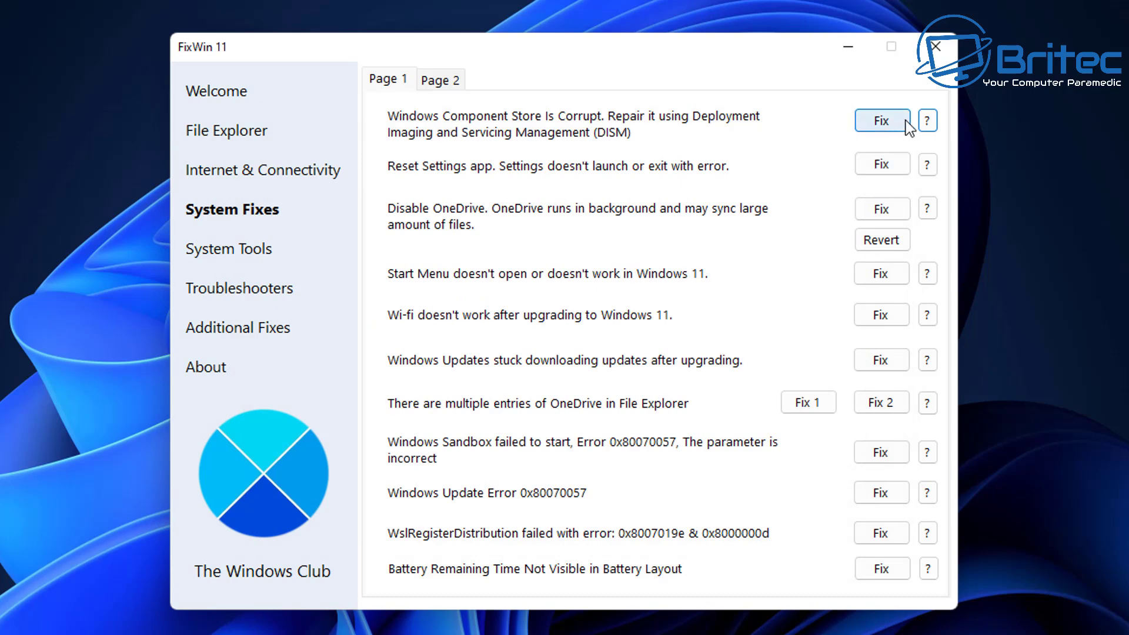
click(927, 121)
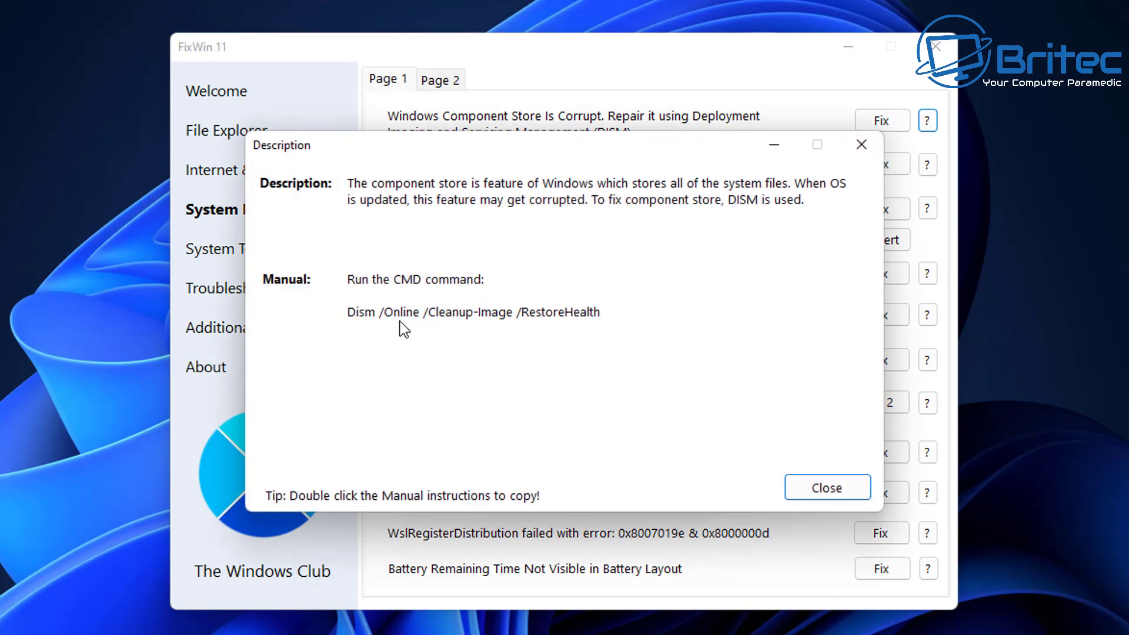
click(862, 144)
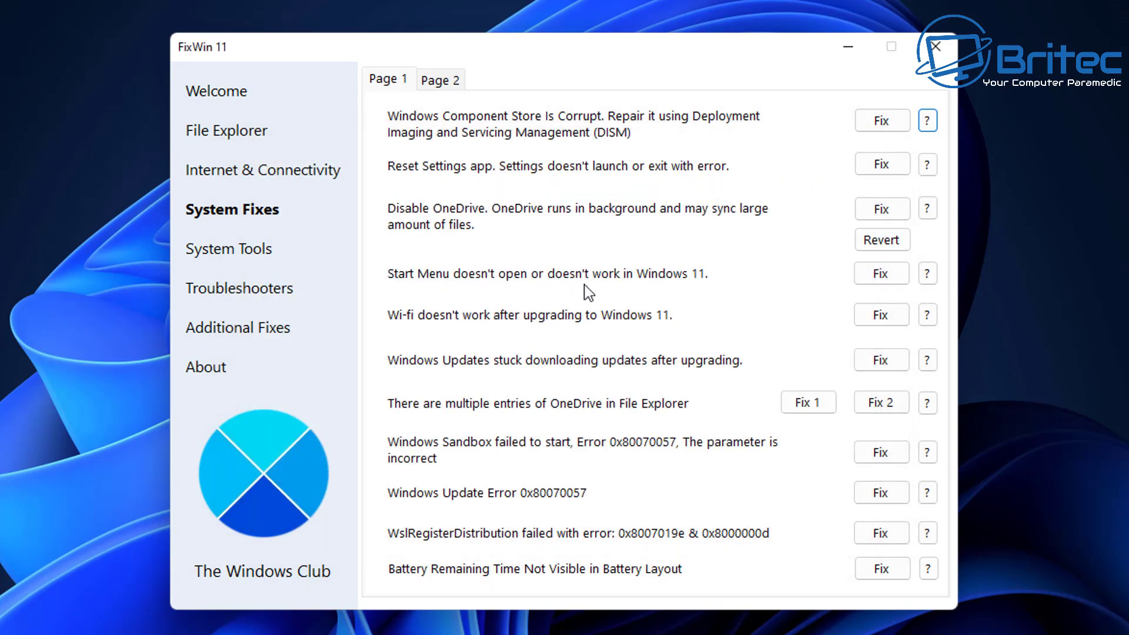
- Read and close the descriptions of the Start Menu and Windows Updates stuck fixes
click(926, 273)
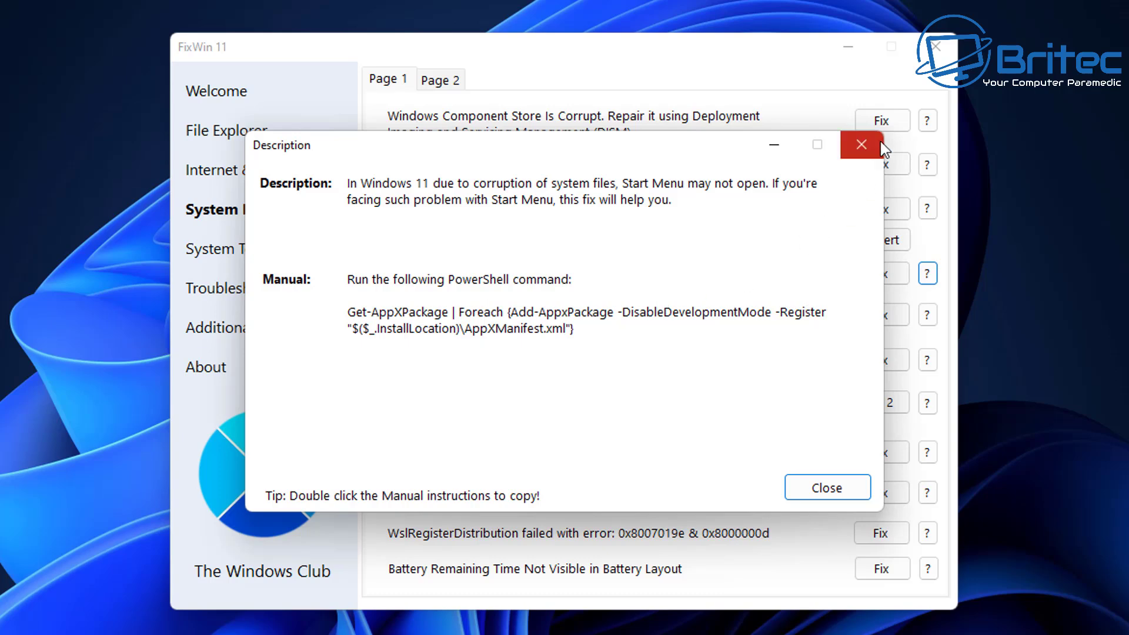
click(861, 145)
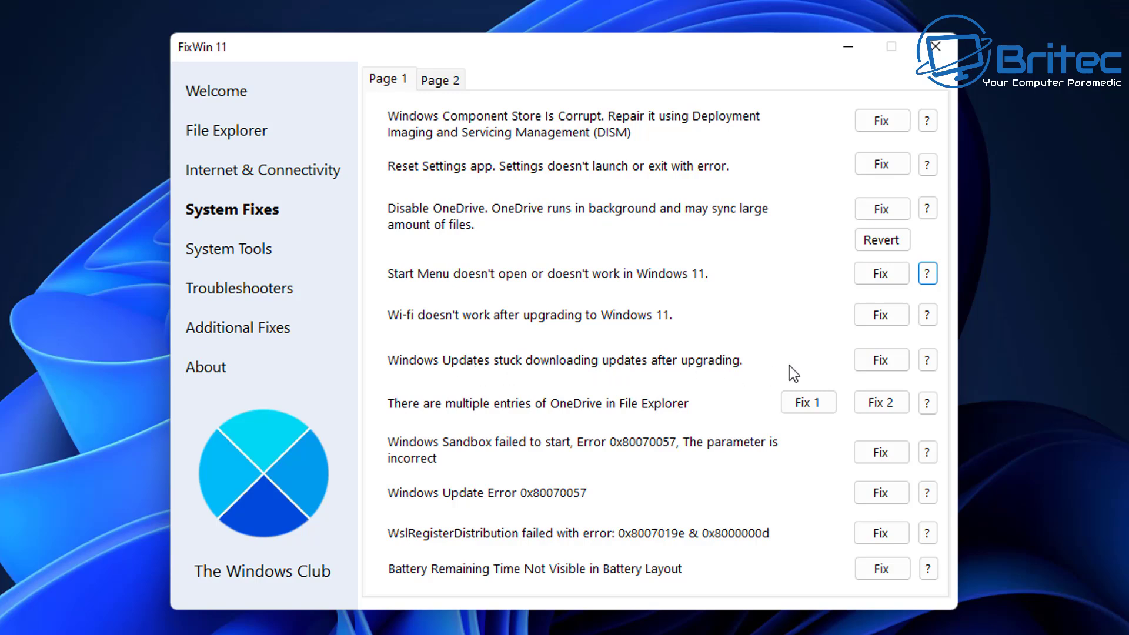
click(926, 360)
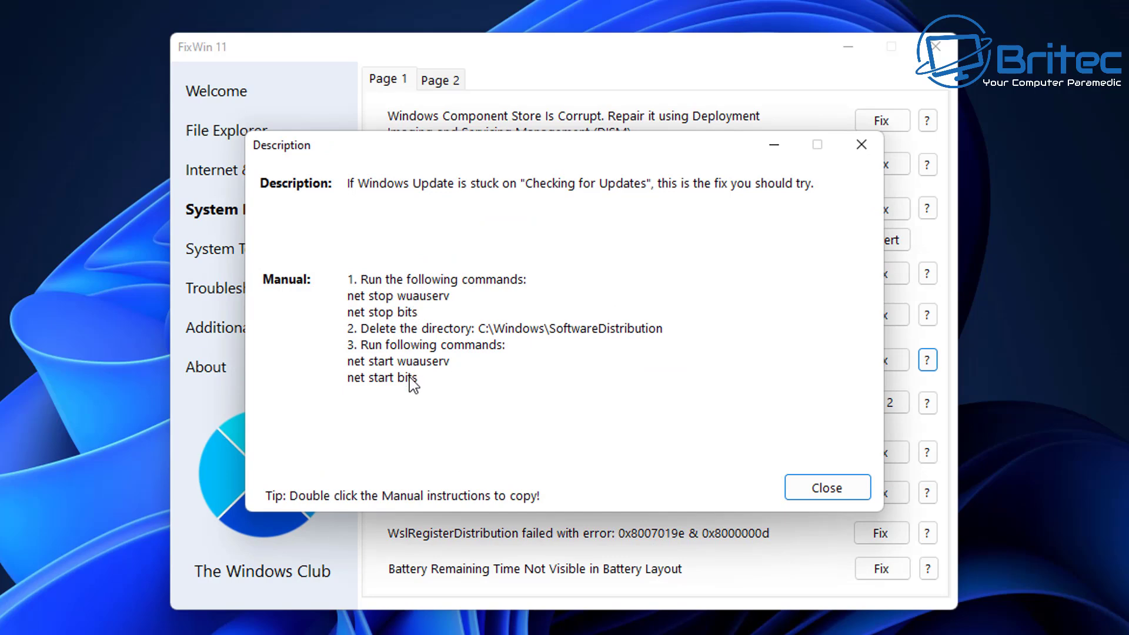
click(862, 146)
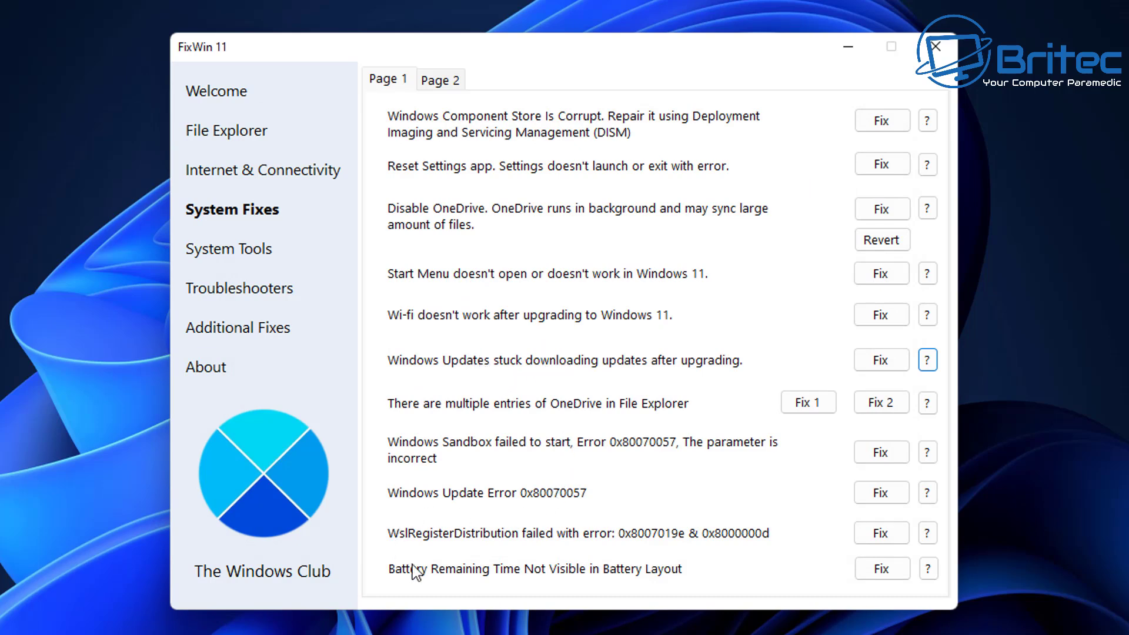
- Review System Fixes Page 2 and its DLL re-registration description, then switch between pages
click(438, 80)
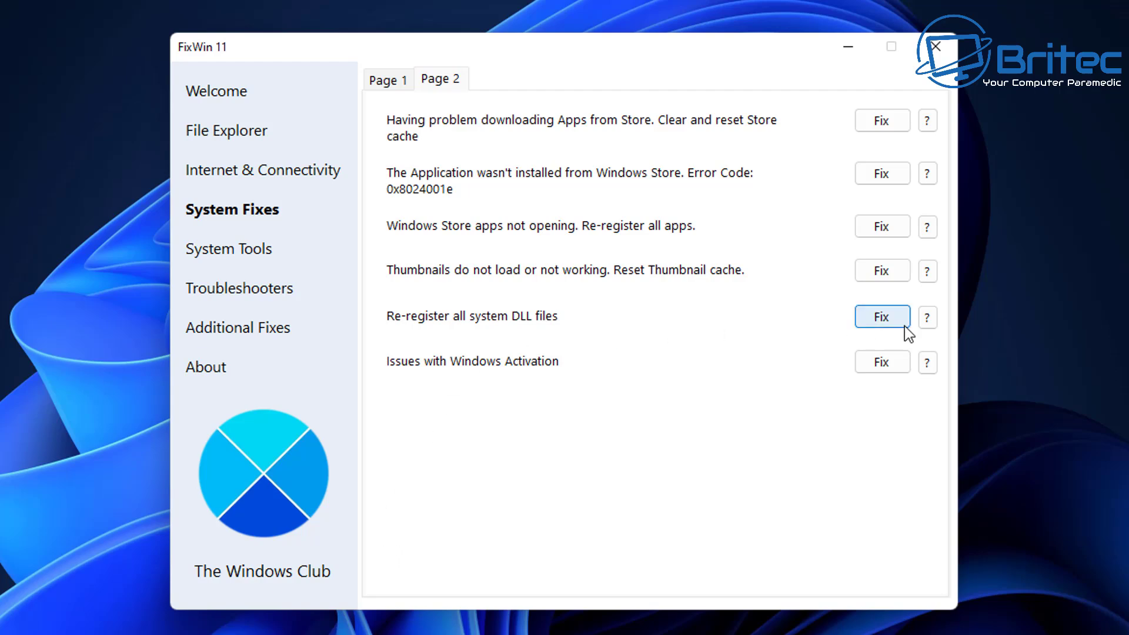
click(927, 317)
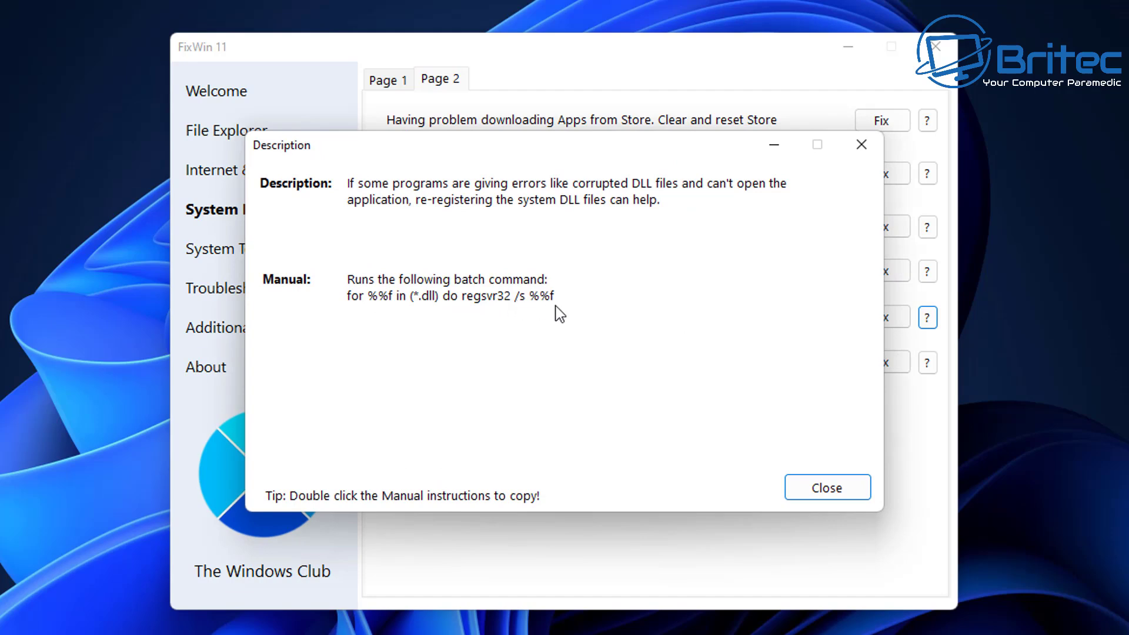
click(860, 145)
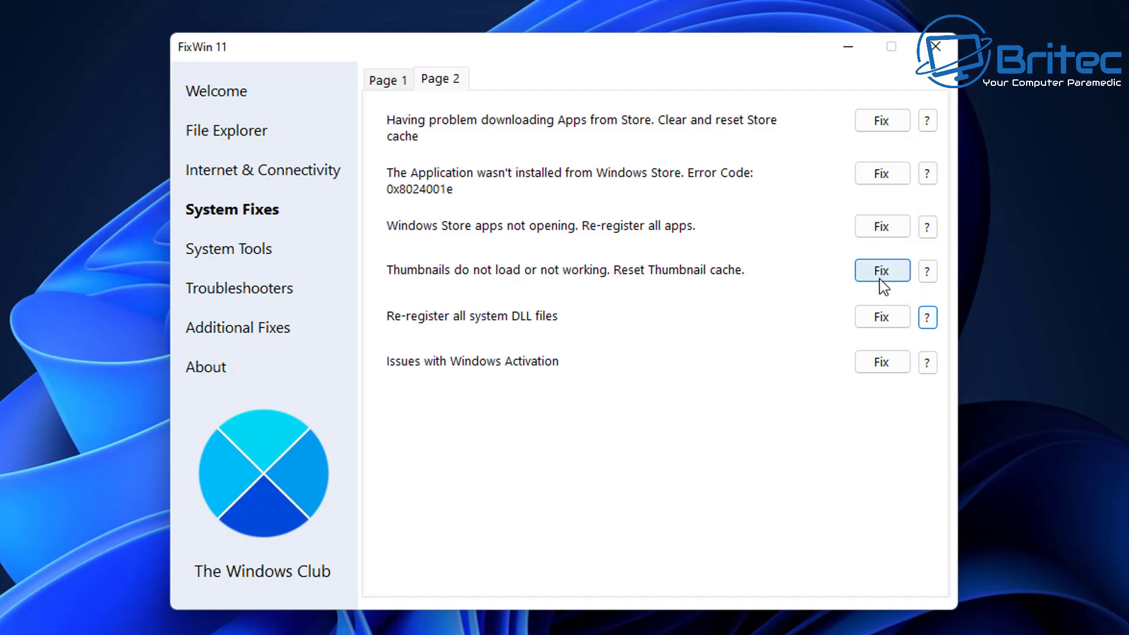
click(391, 80)
click(431, 79)
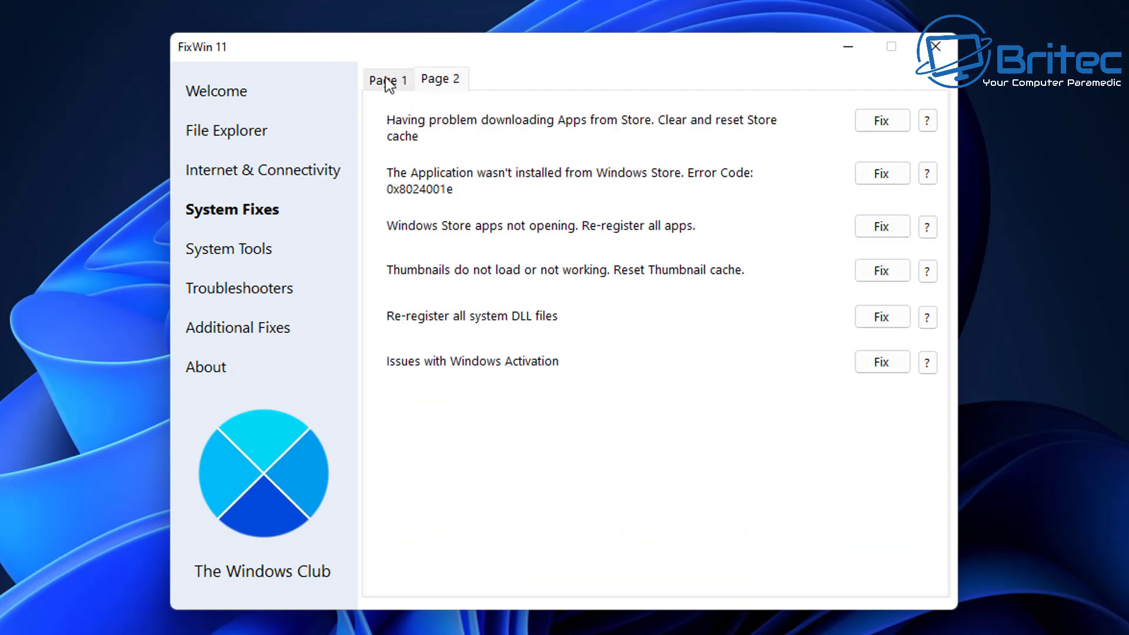
click(386, 80)
click(241, 250)
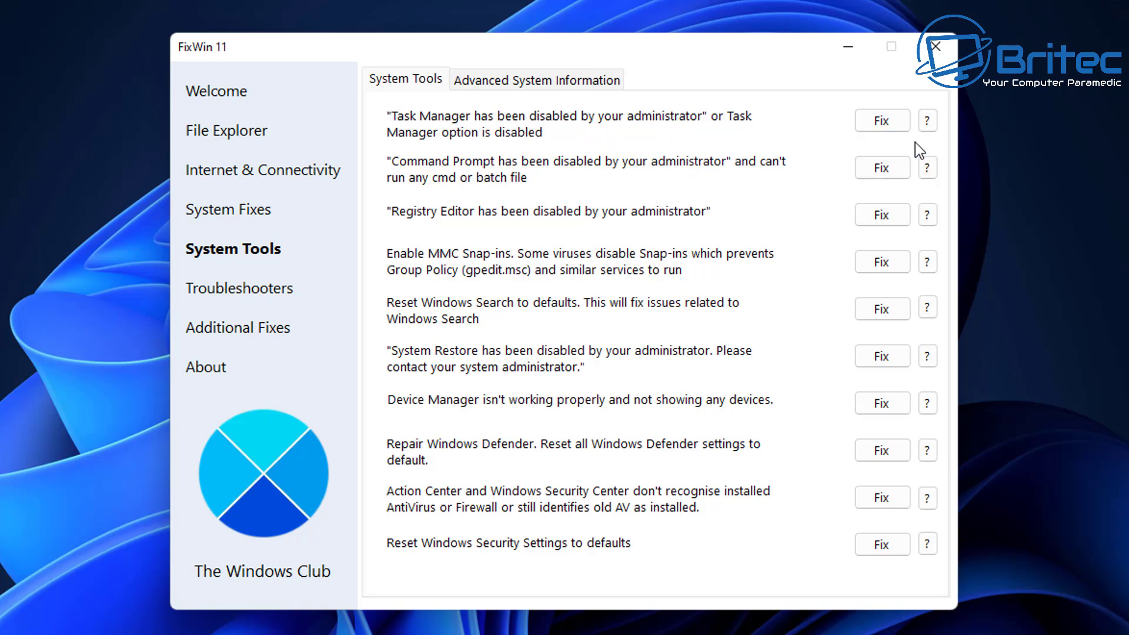
click(563, 78)
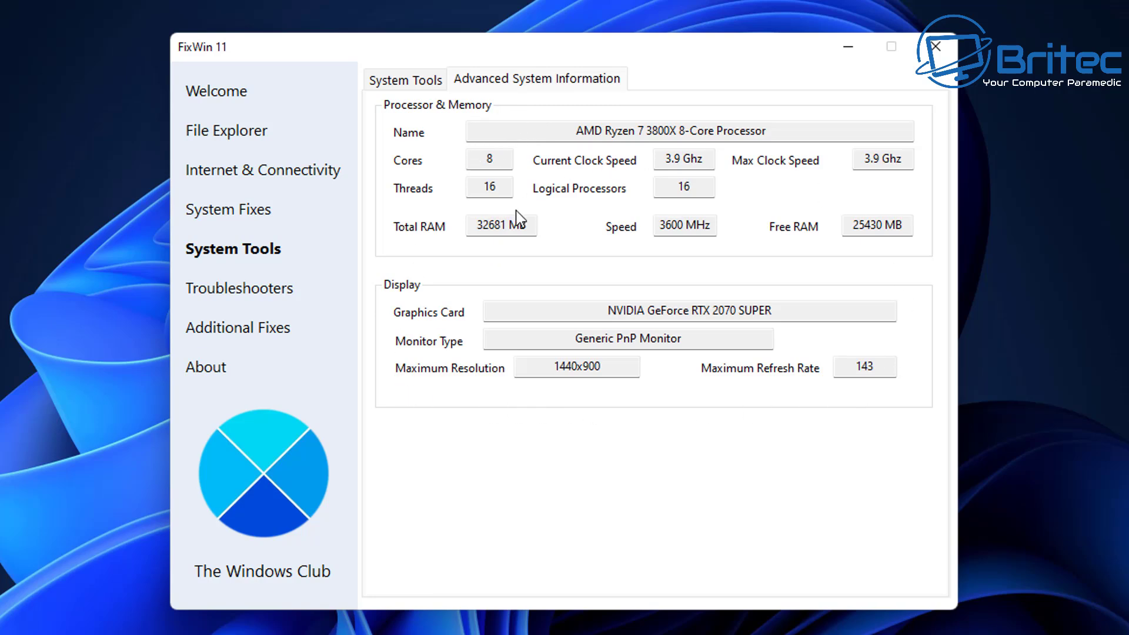
click(403, 80)
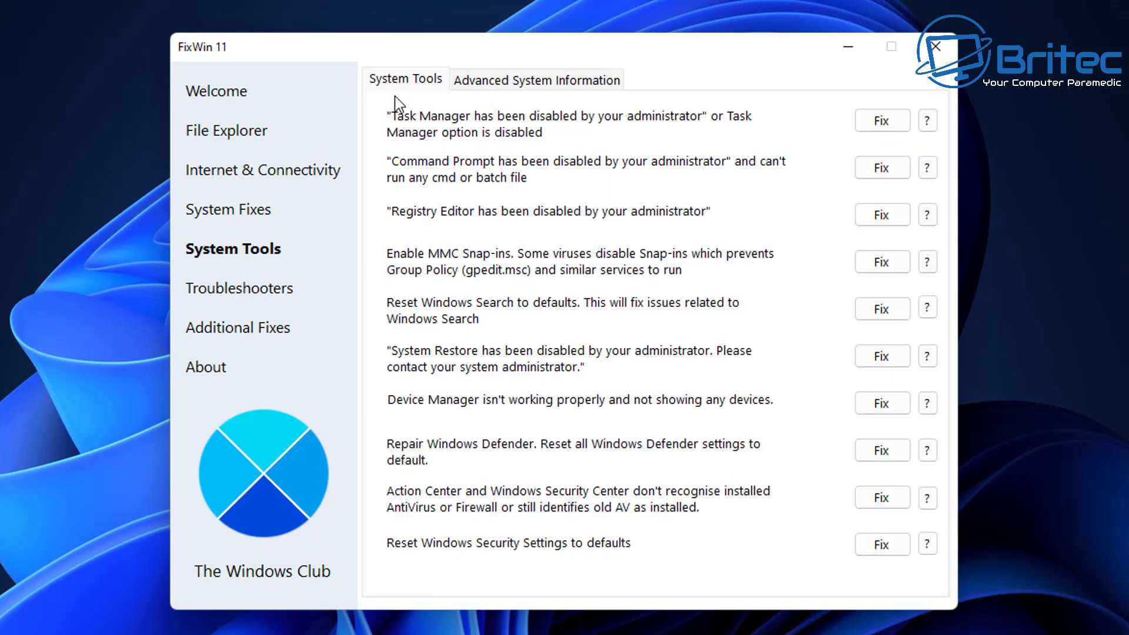
click(275, 297)
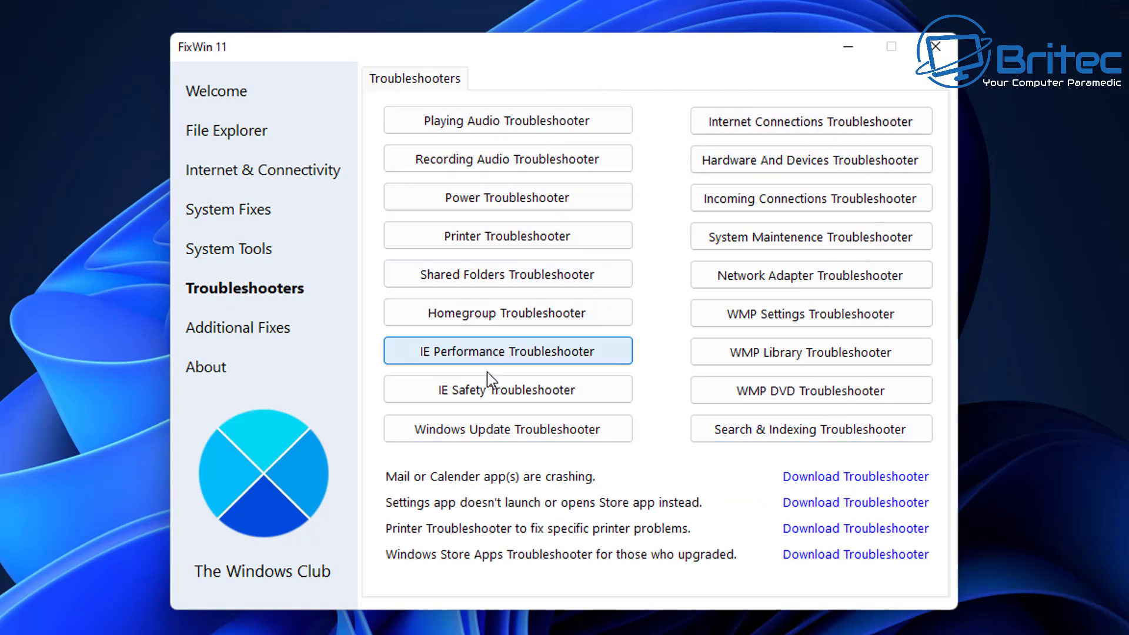
click(804, 171)
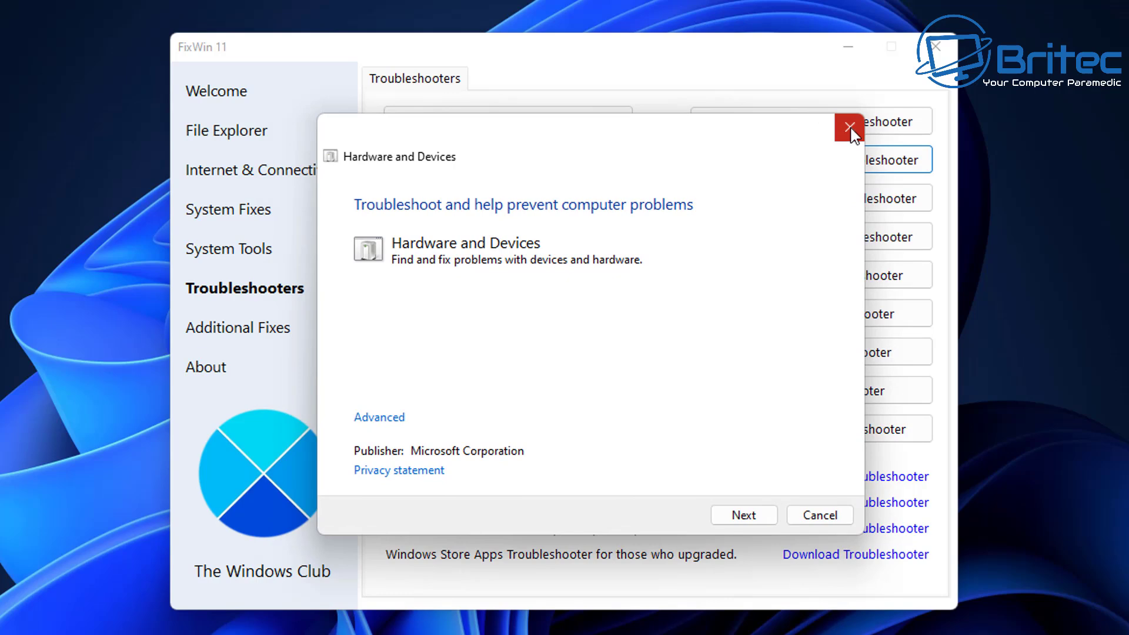
click(849, 127)
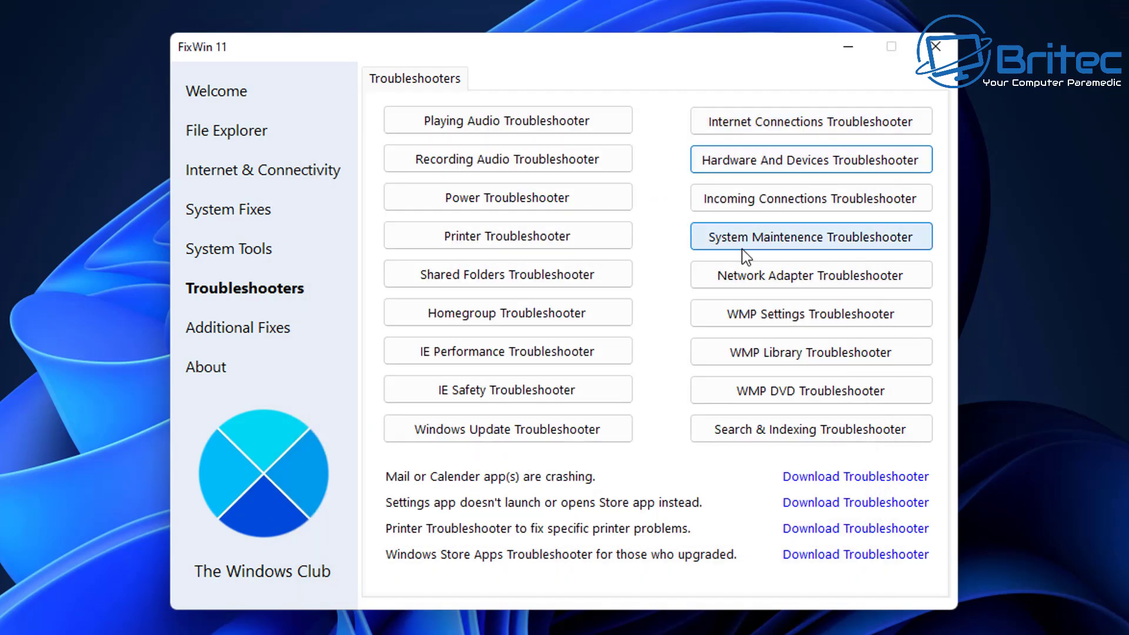
click(760, 196)
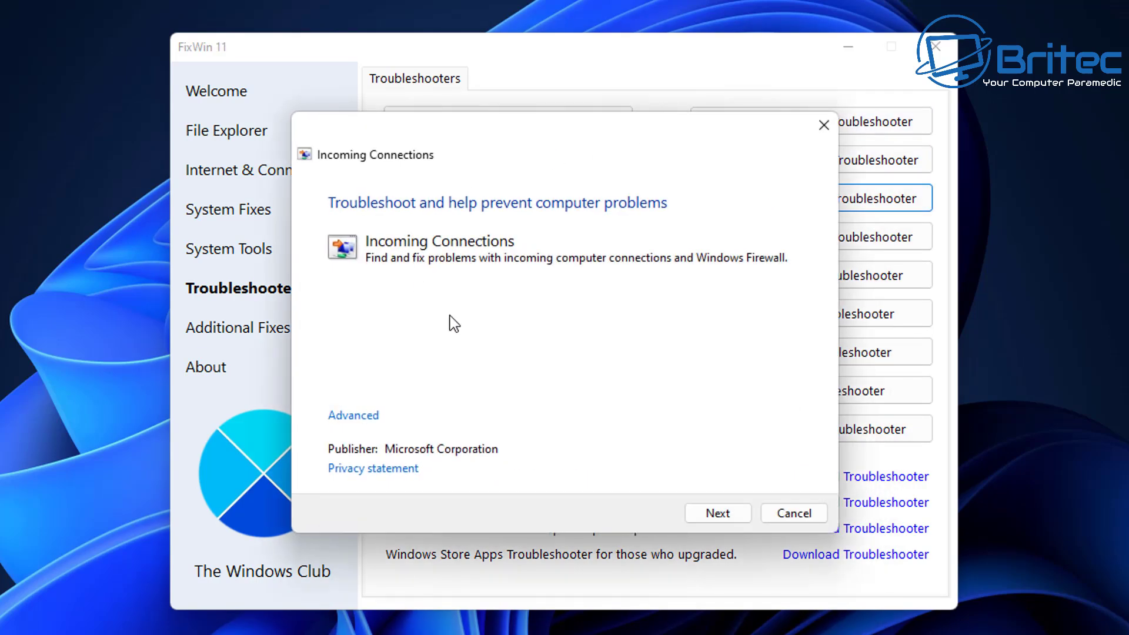
click(823, 125)
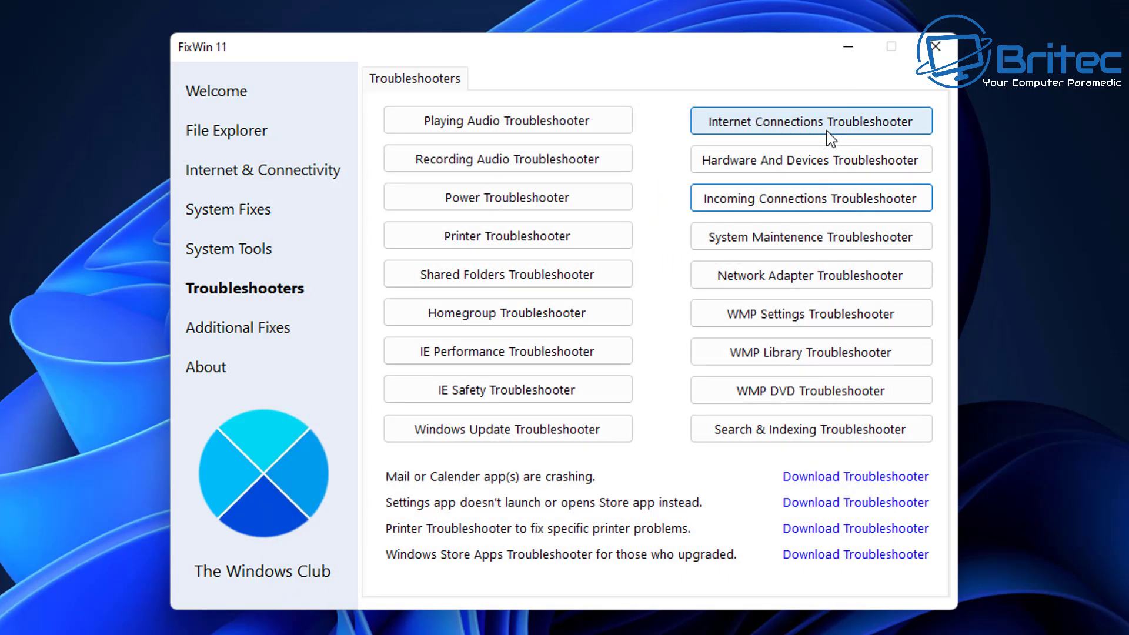
key(super+s)
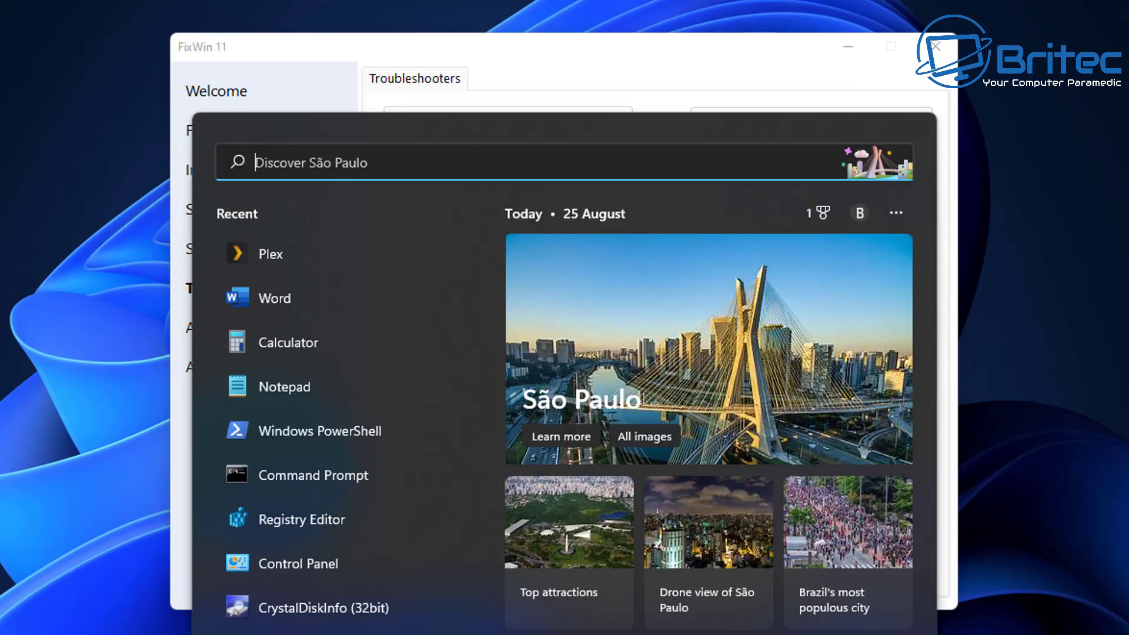
text(trouble)
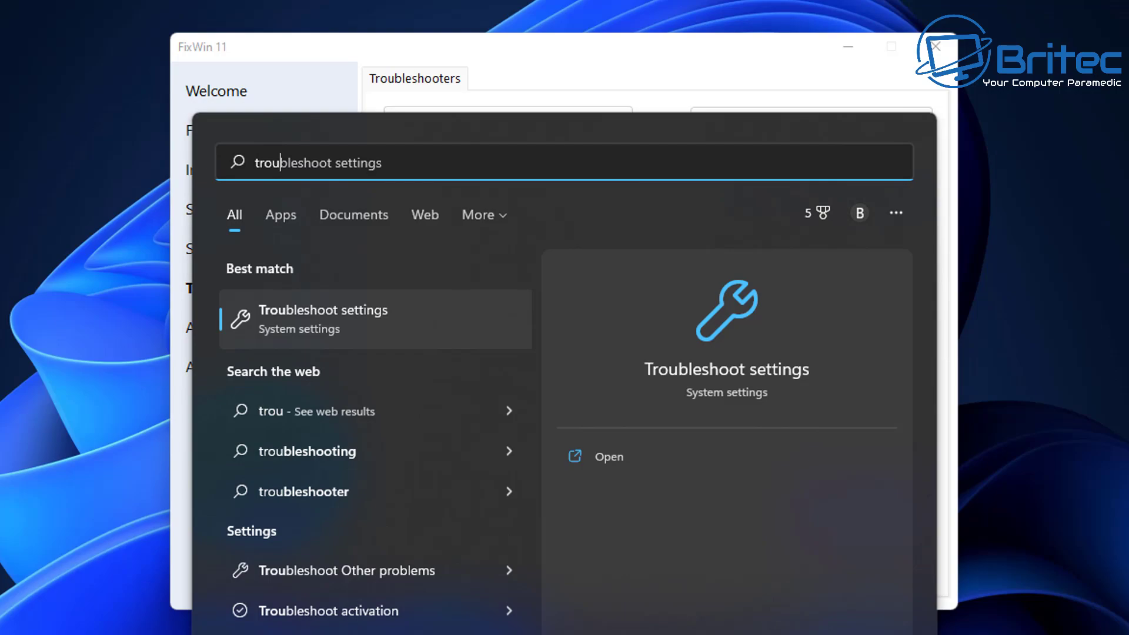
click(312, 320)
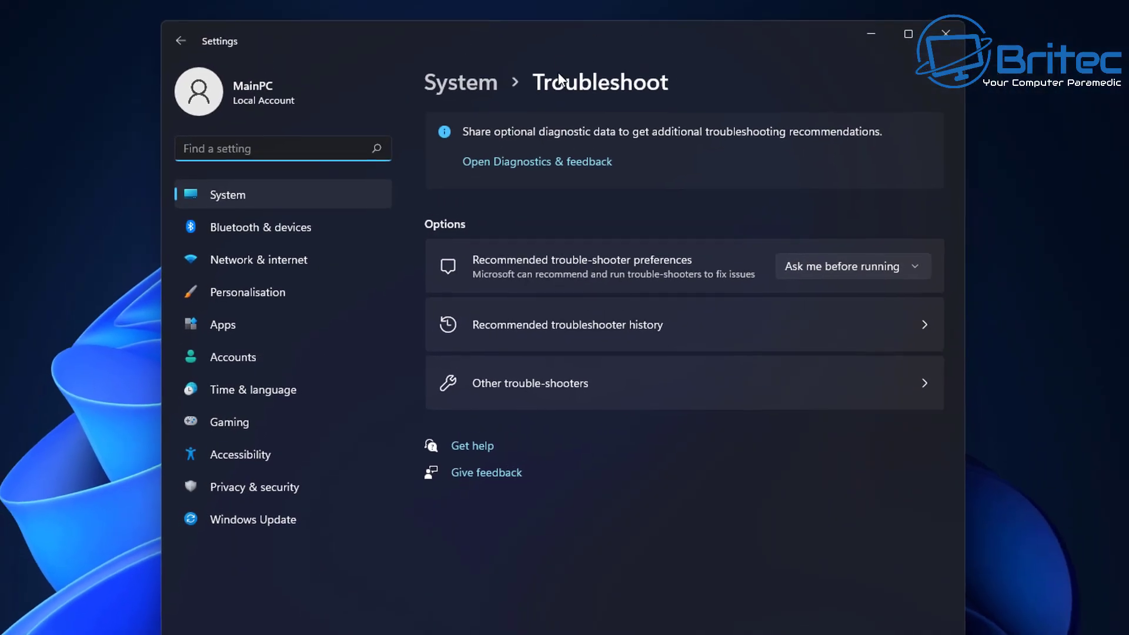
click(521, 394)
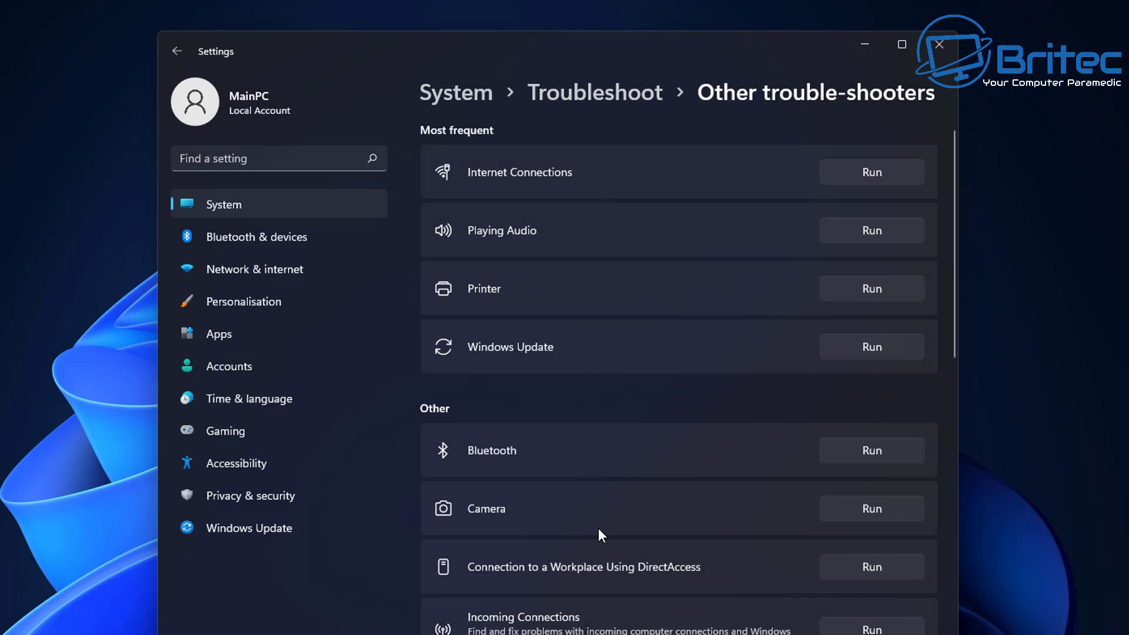
scroll(598, 535, down, 10)
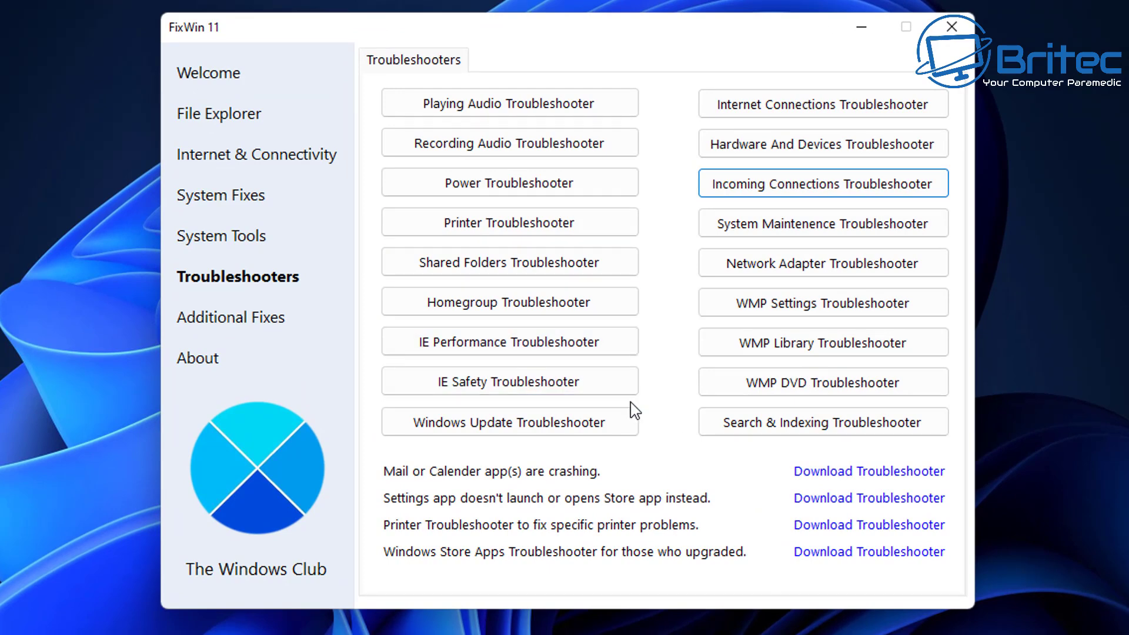
- Show the Additional Fixes list with Enable Hibernate and Fix Corrupted Desktop Icons
click(248, 324)
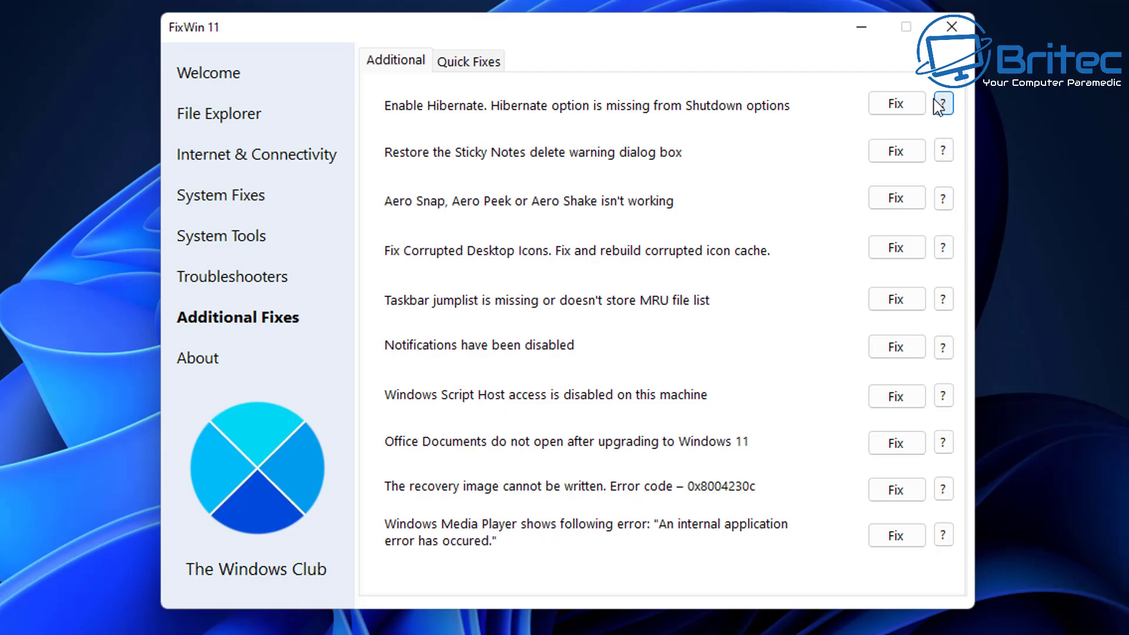
- Show the Quick Fixes resets, from Group Policy Settings to Rebuild Font Cache
click(478, 62)
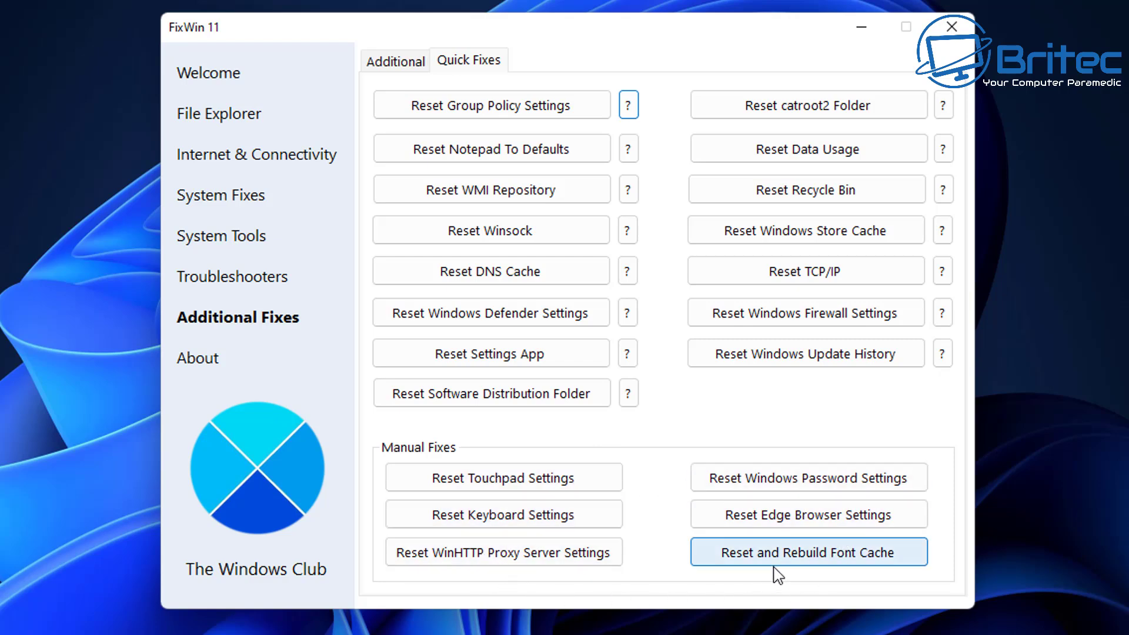
- Read the licence agreement on the About page, then return to the Welcome page
click(202, 365)
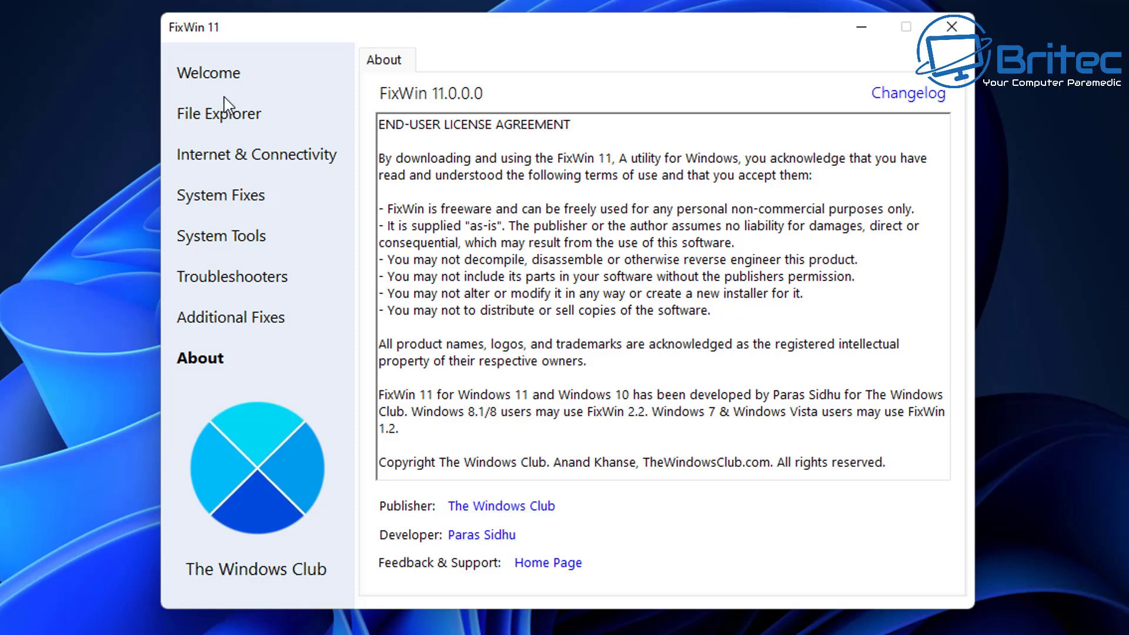
click(191, 73)
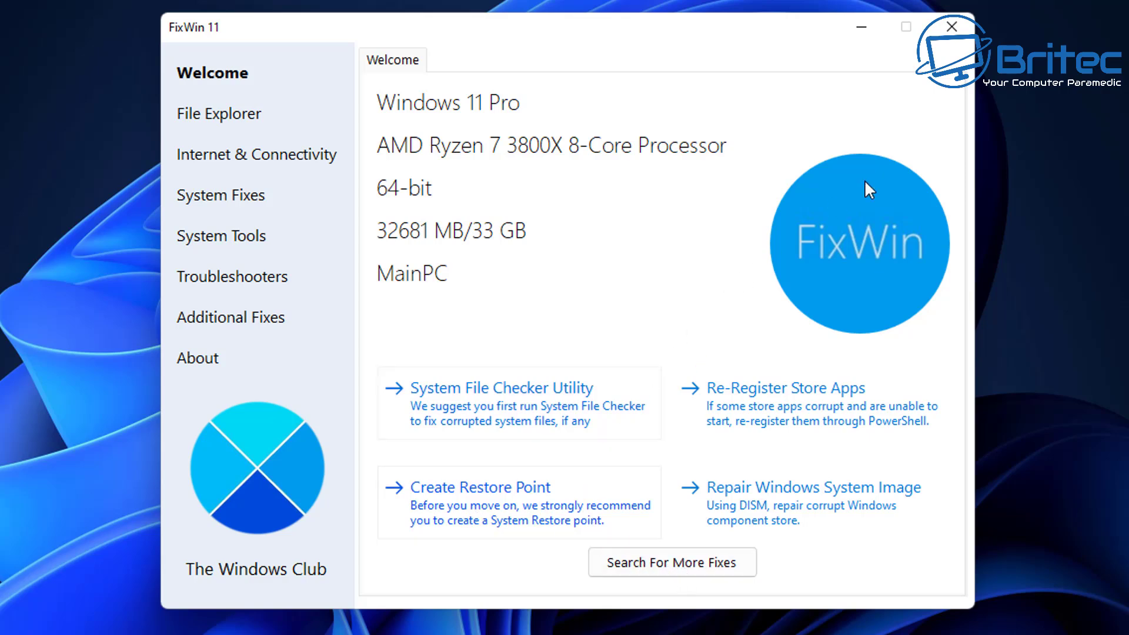
- Close FixWin 11 and scroll TheWindowsClub's FixWin article down to the Download File button
click(962, 30)
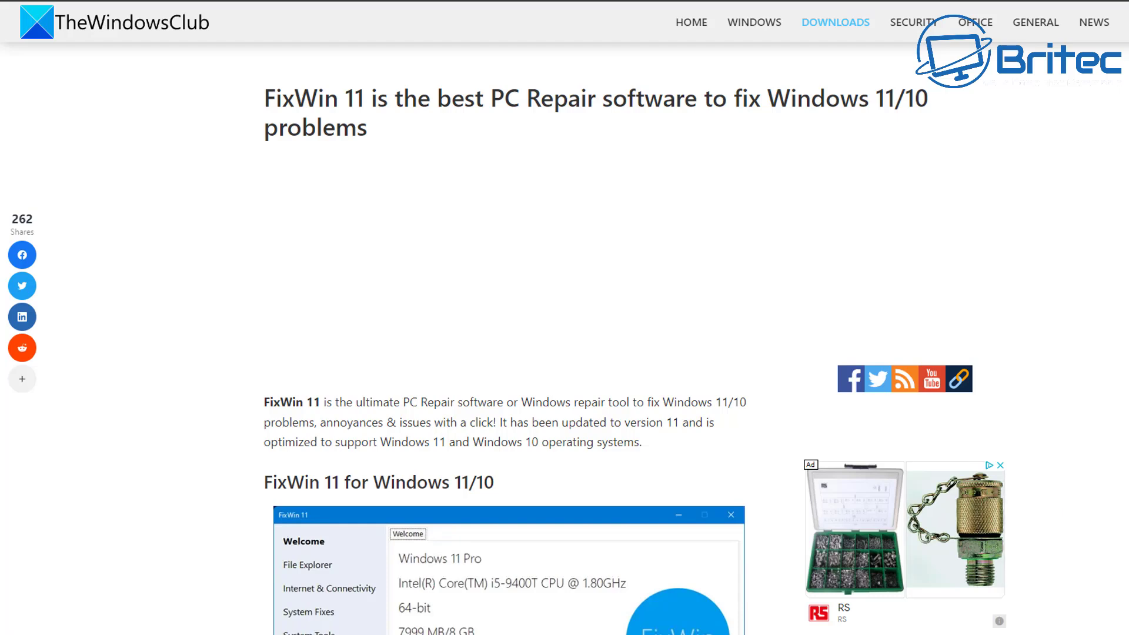
scroll(565, 318, down, 6)
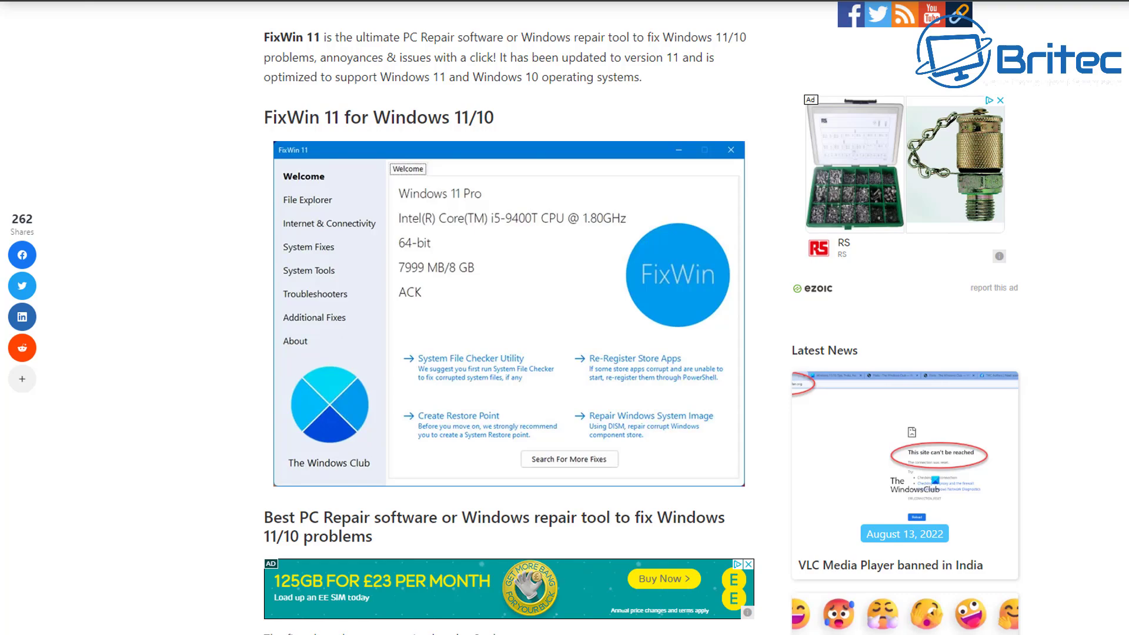
scroll(565, 318, down, 10)
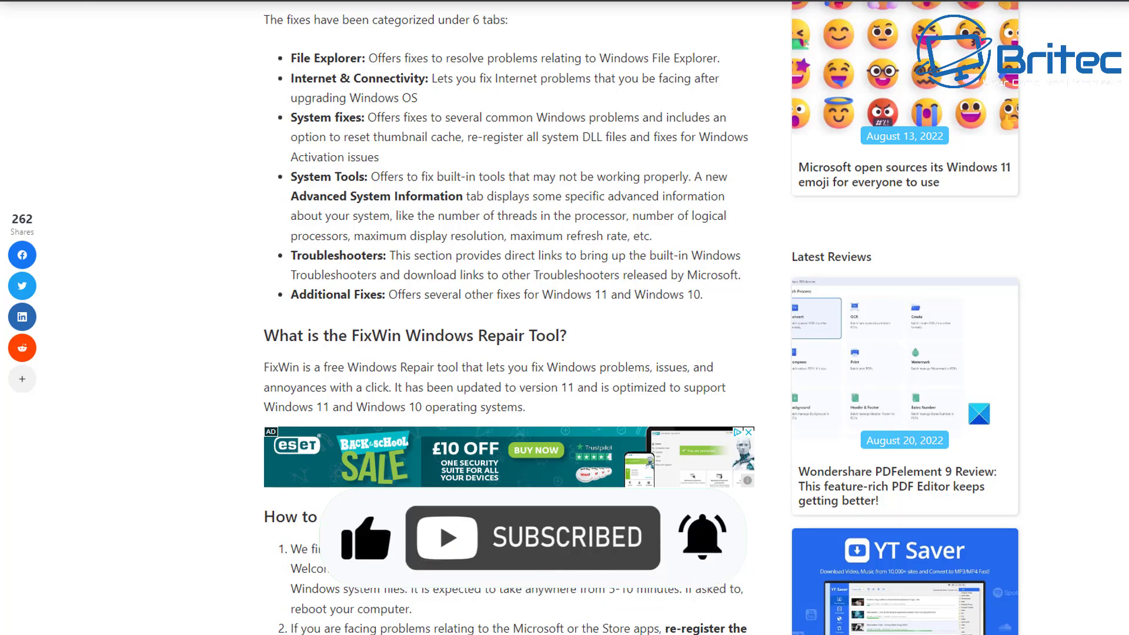
scroll(509, 318, down, 8)
scroll(509, 318, down, 10)
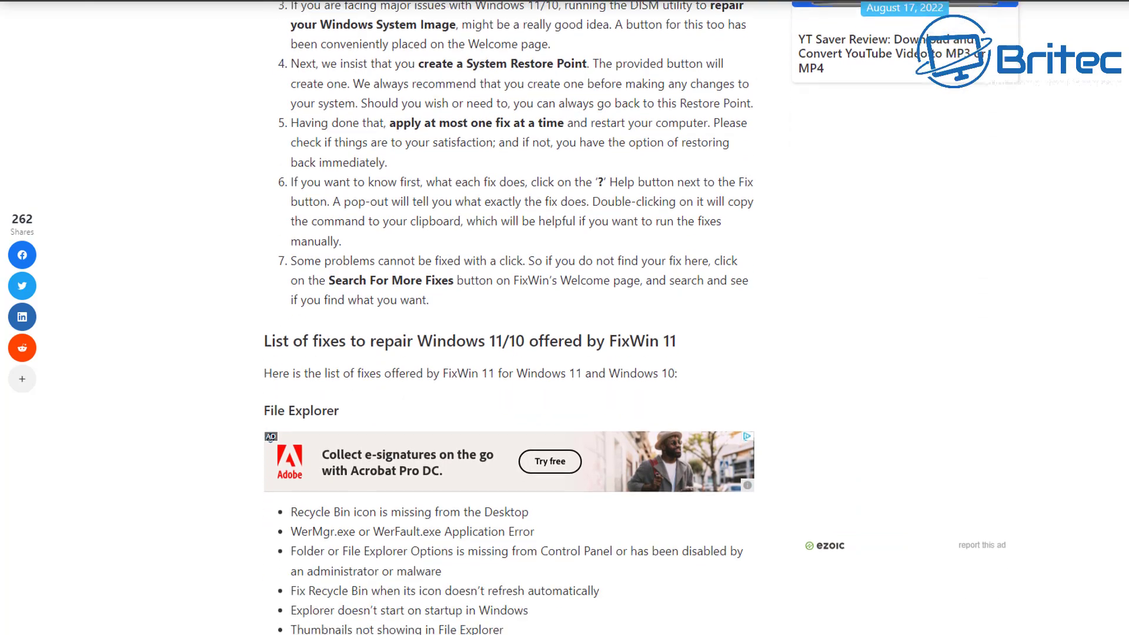
scroll(508, 317, down, 4)
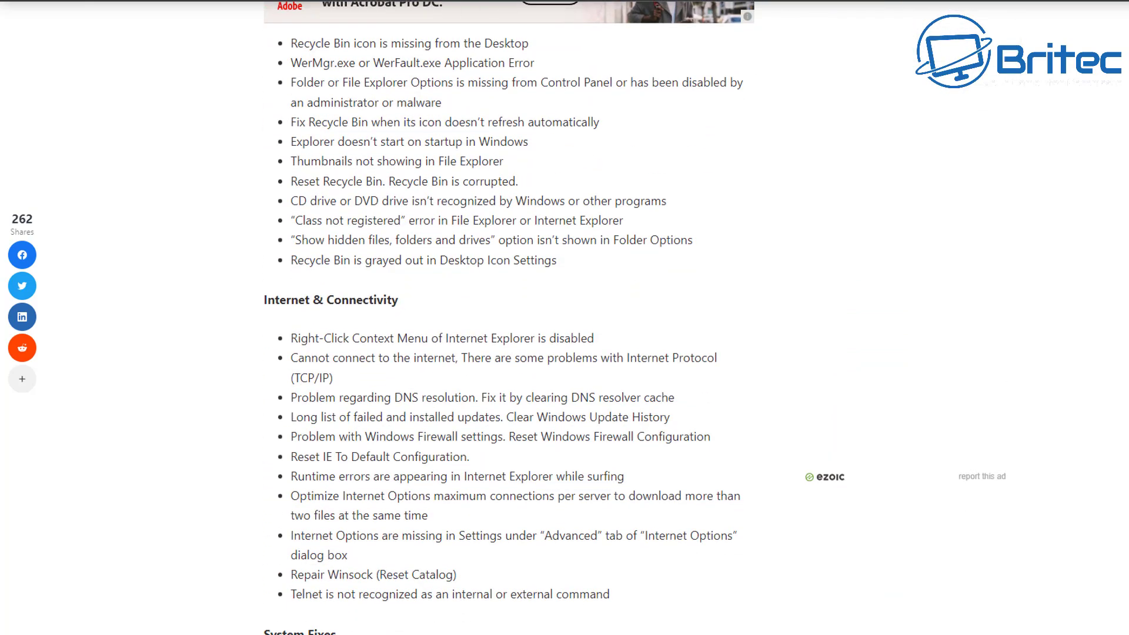
scroll(509, 318, down, 2)
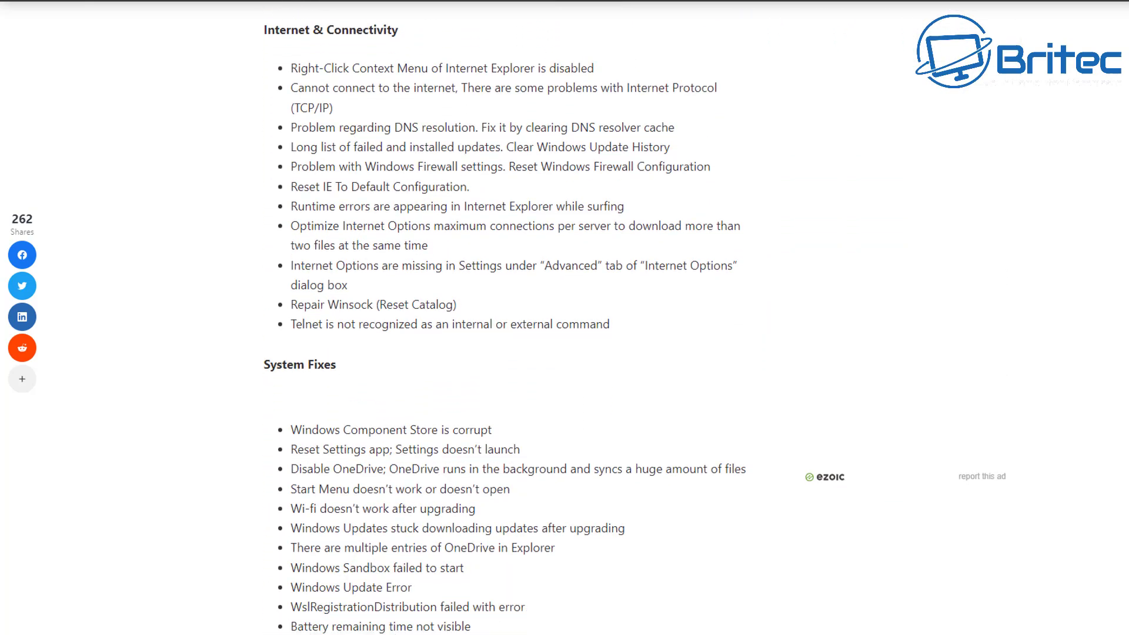
scroll(509, 317, down, 5)
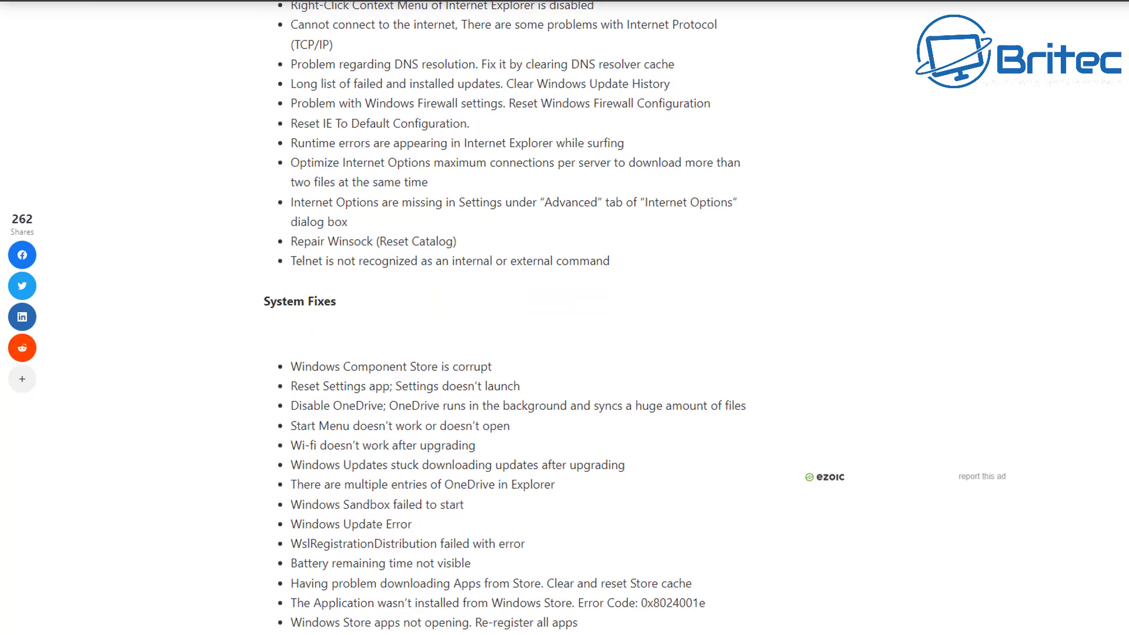
scroll(508, 317, down, 5)
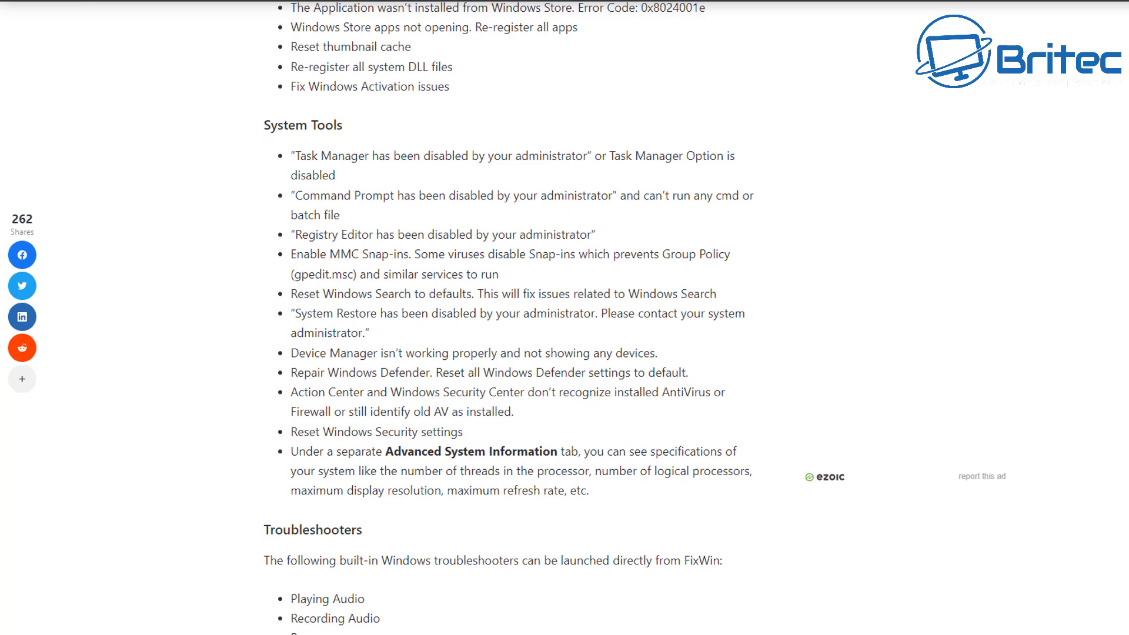
scroll(509, 318, down, 6)
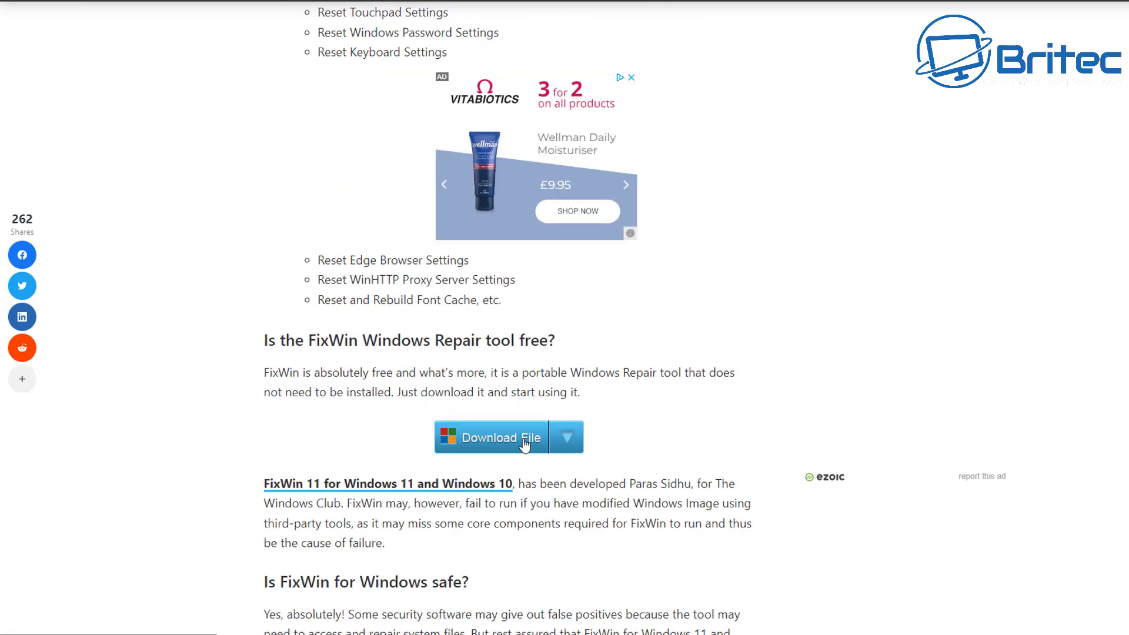
- Download FixWin11.zip from the article and open it in File Explorer to see its FixWin 11 folder
click(525, 445)
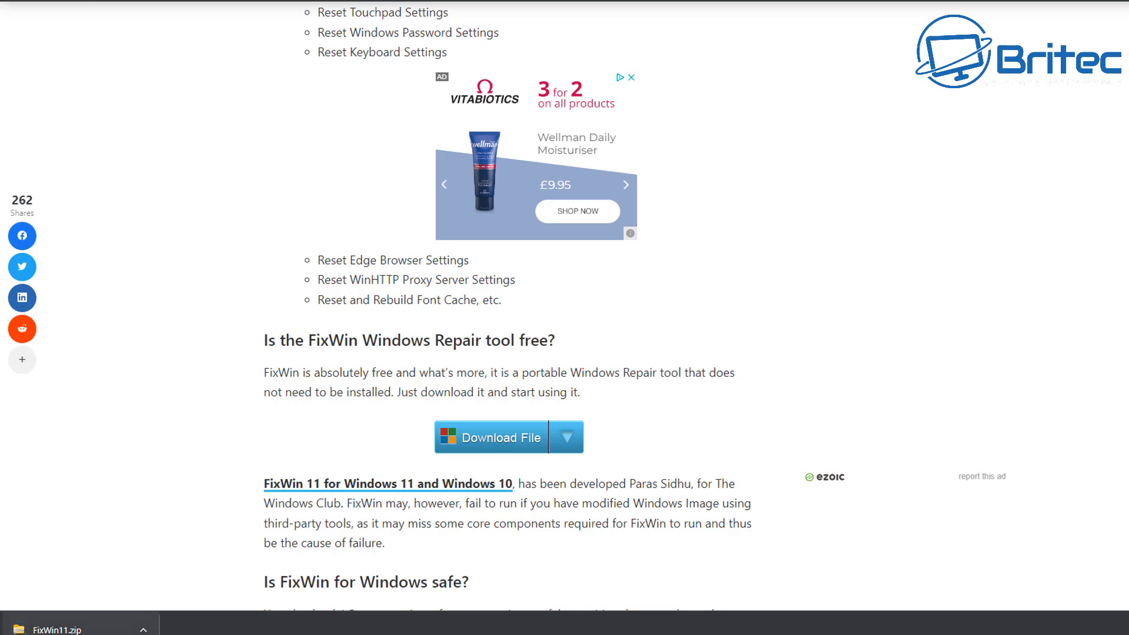
click(57, 630)
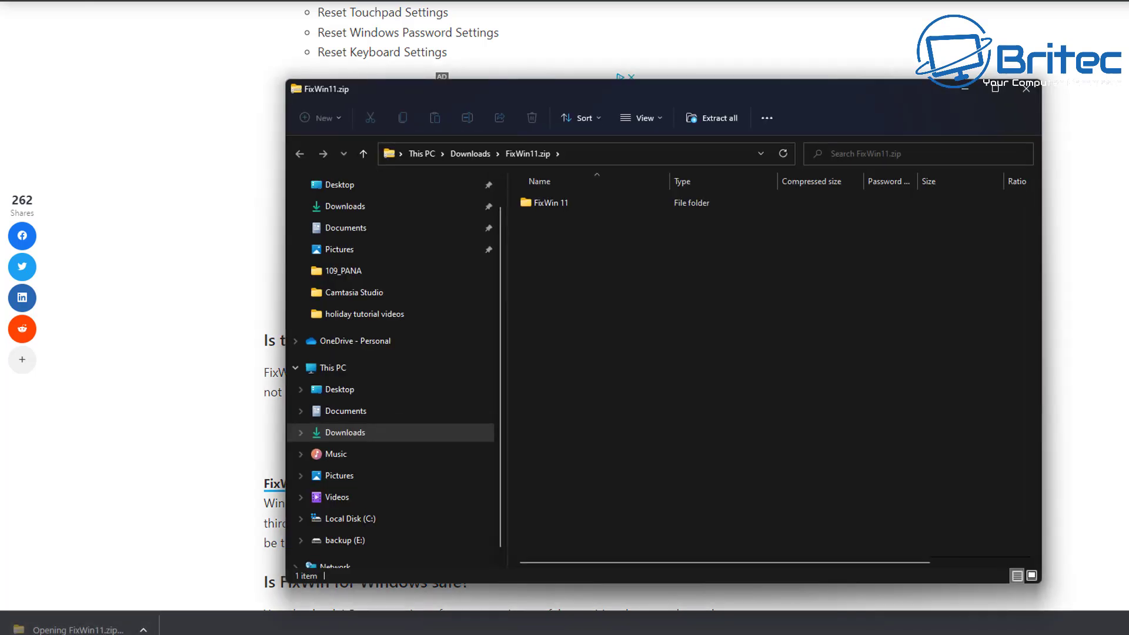